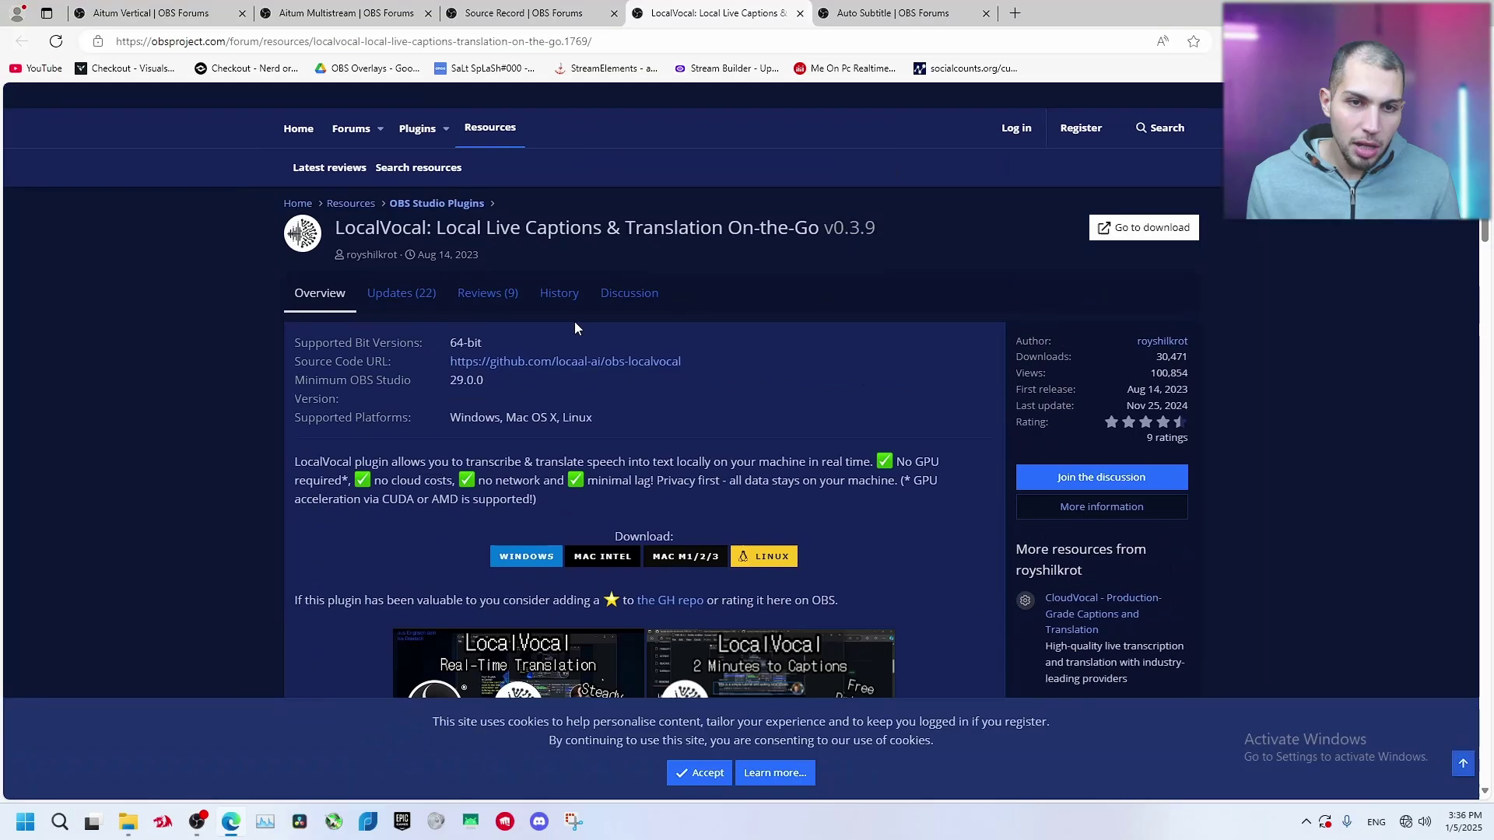
Add a LocalVocal Transcription filter with its default name to Mic/Aux, then switch it off.
scroll(575, 321, "up", 1)
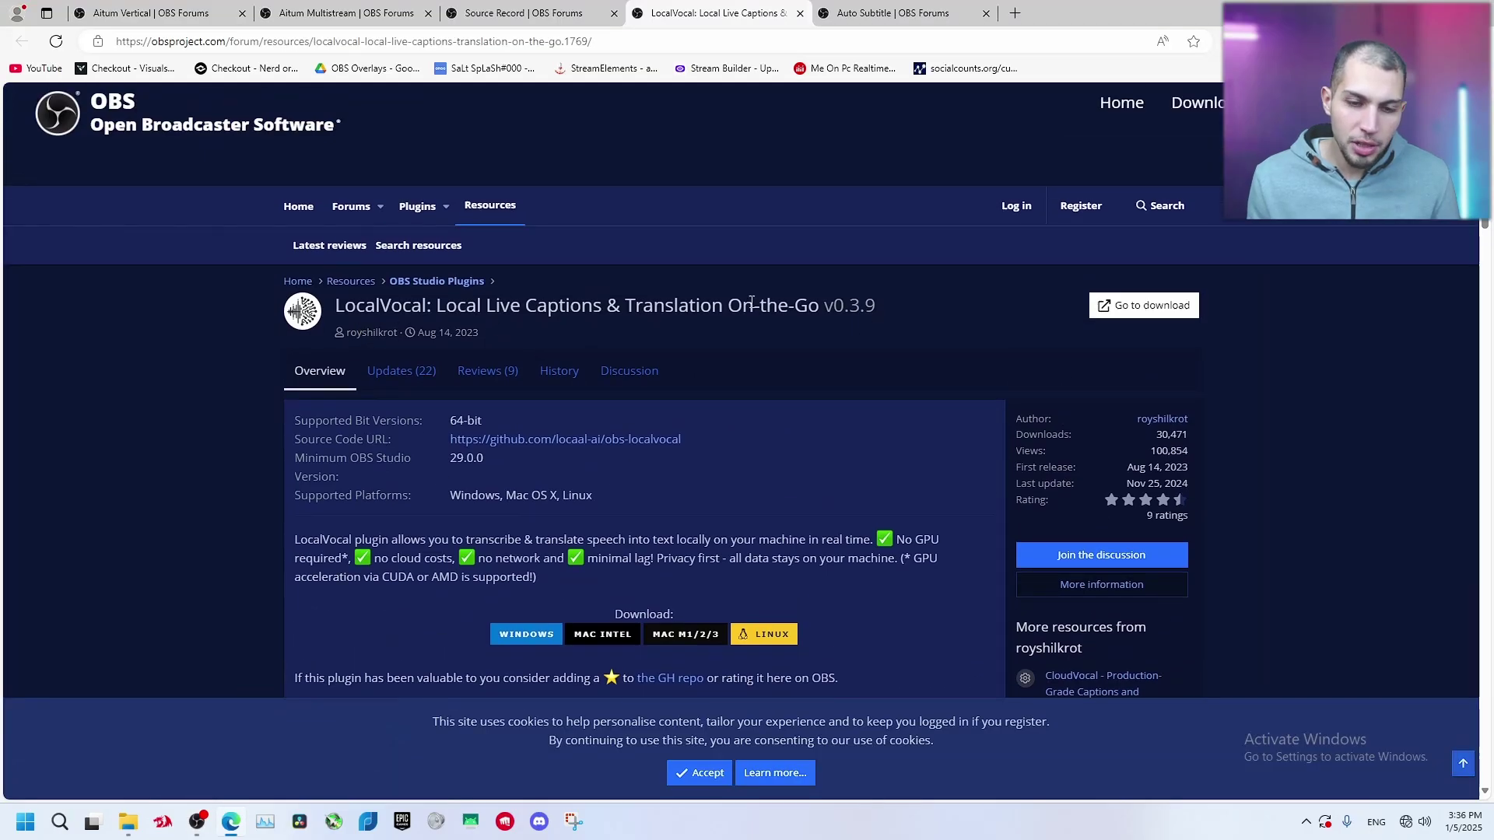
scroll(752, 302, "down", 18)
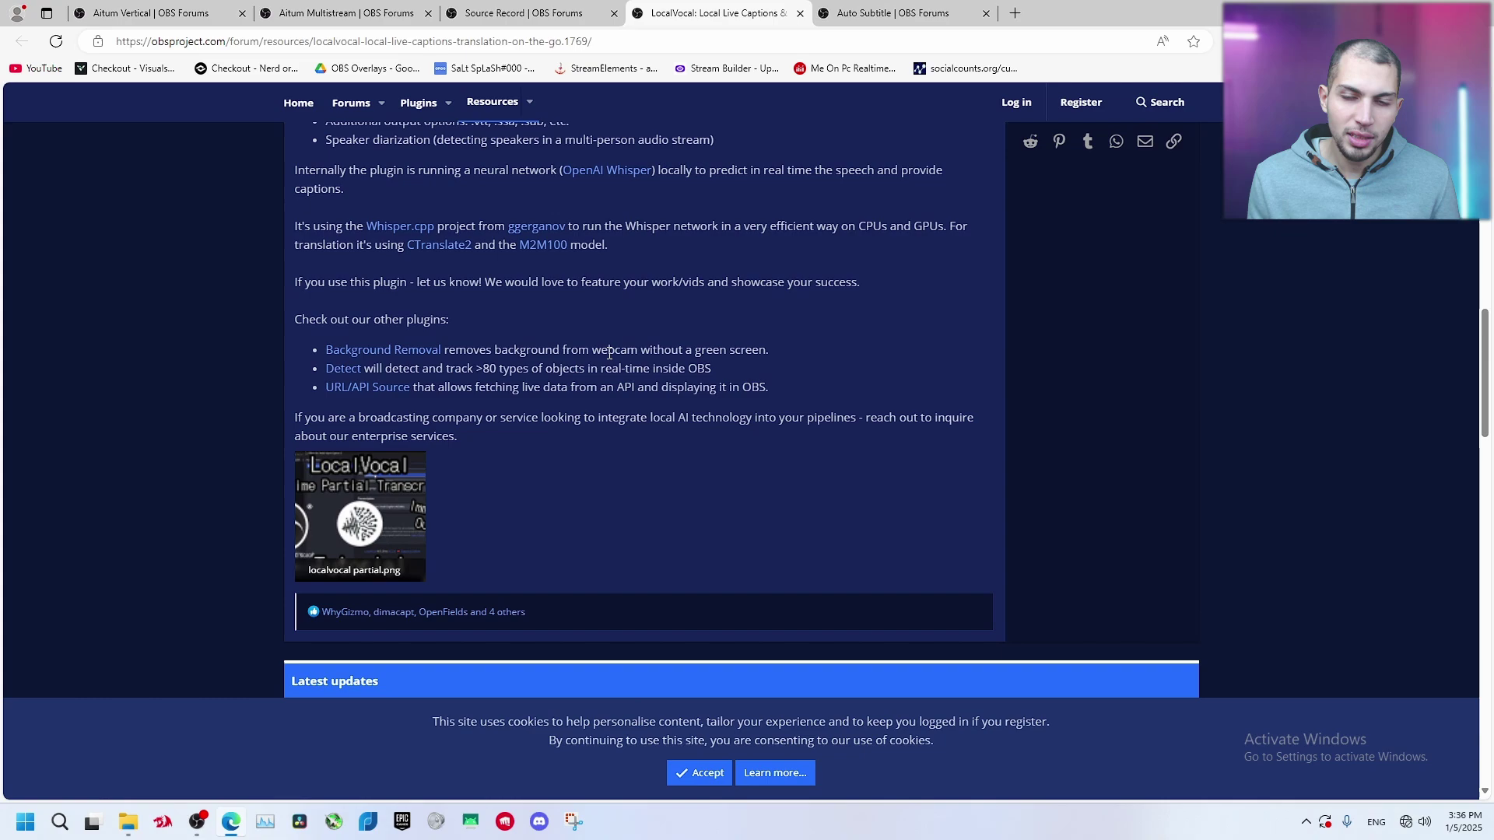
scroll(610, 353, "up", 18)
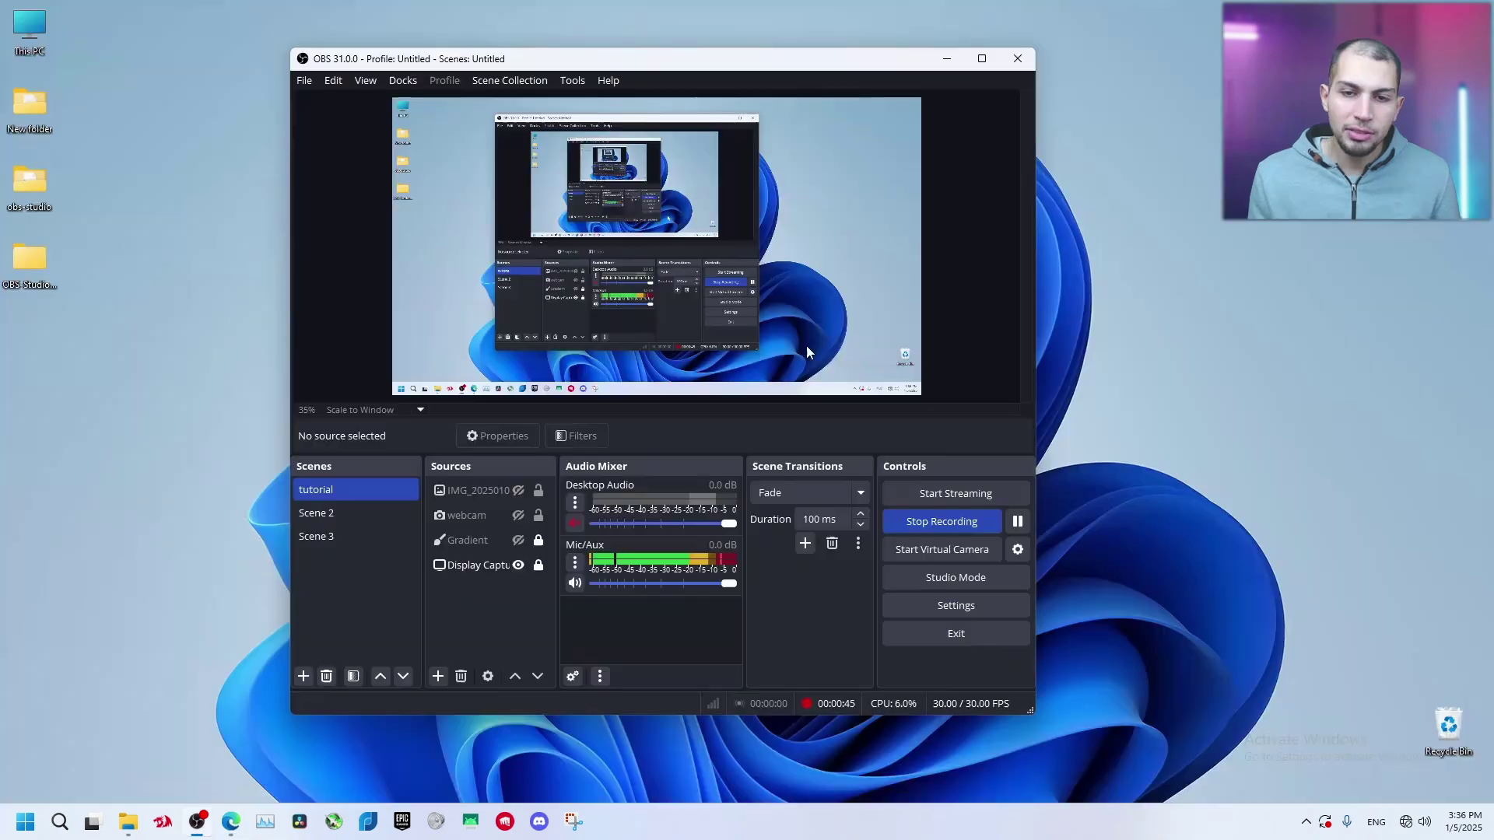
left_click_drag(732, 70, 807, 110)
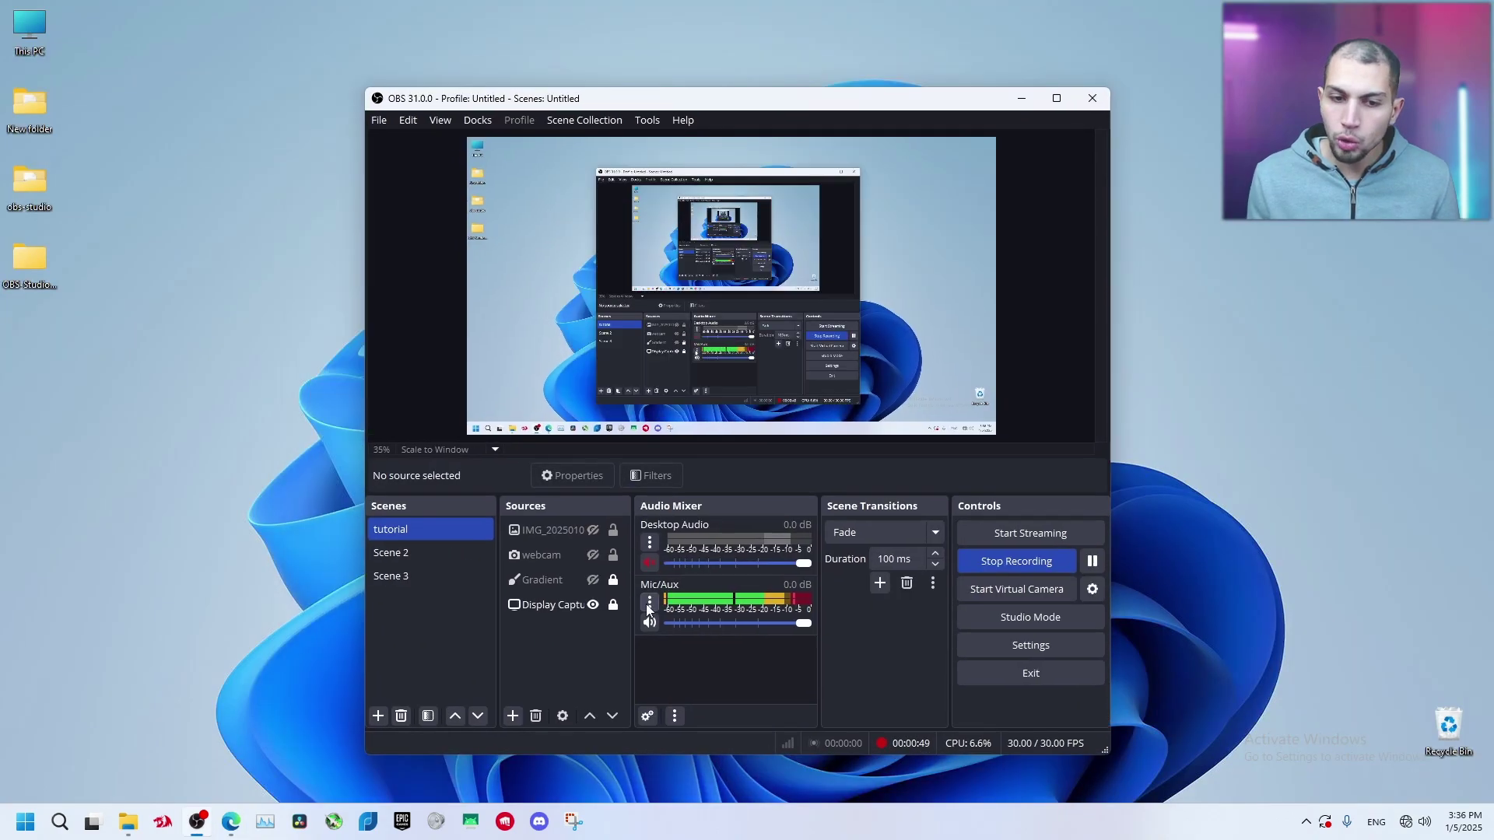
left_click(647, 601)
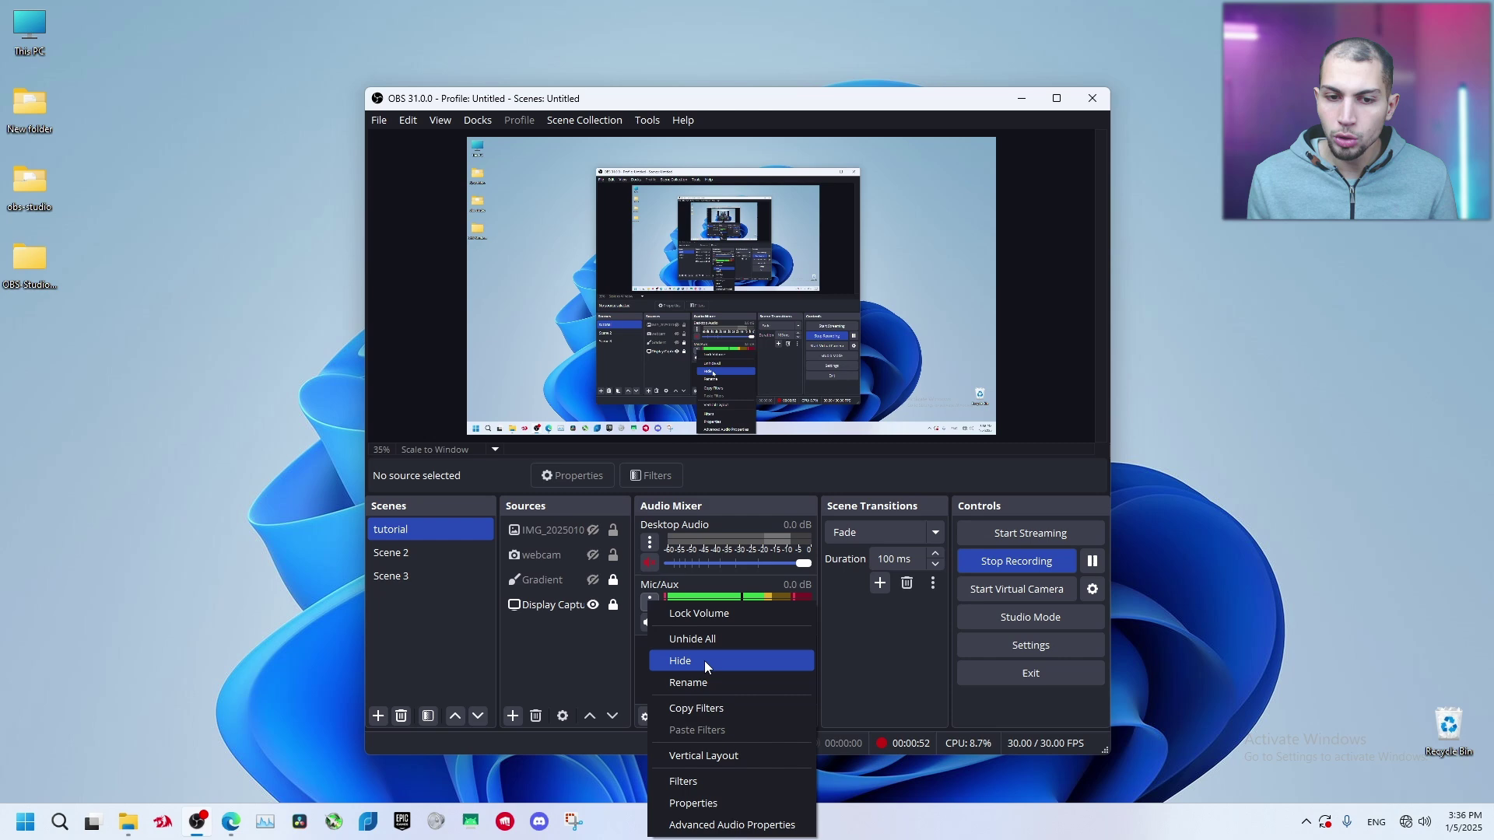
left_click(721, 781)
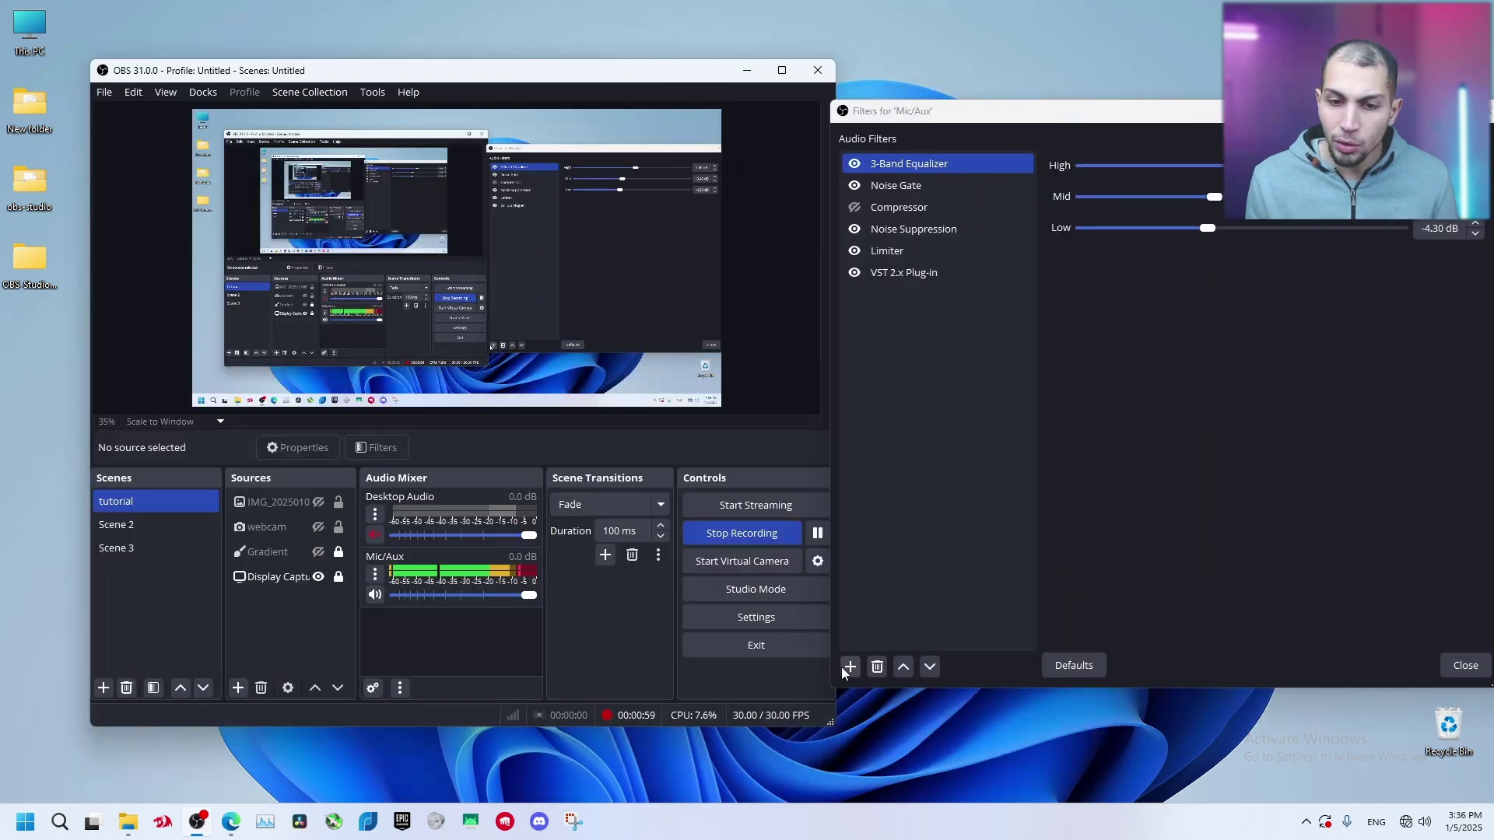
left_click(845, 669)
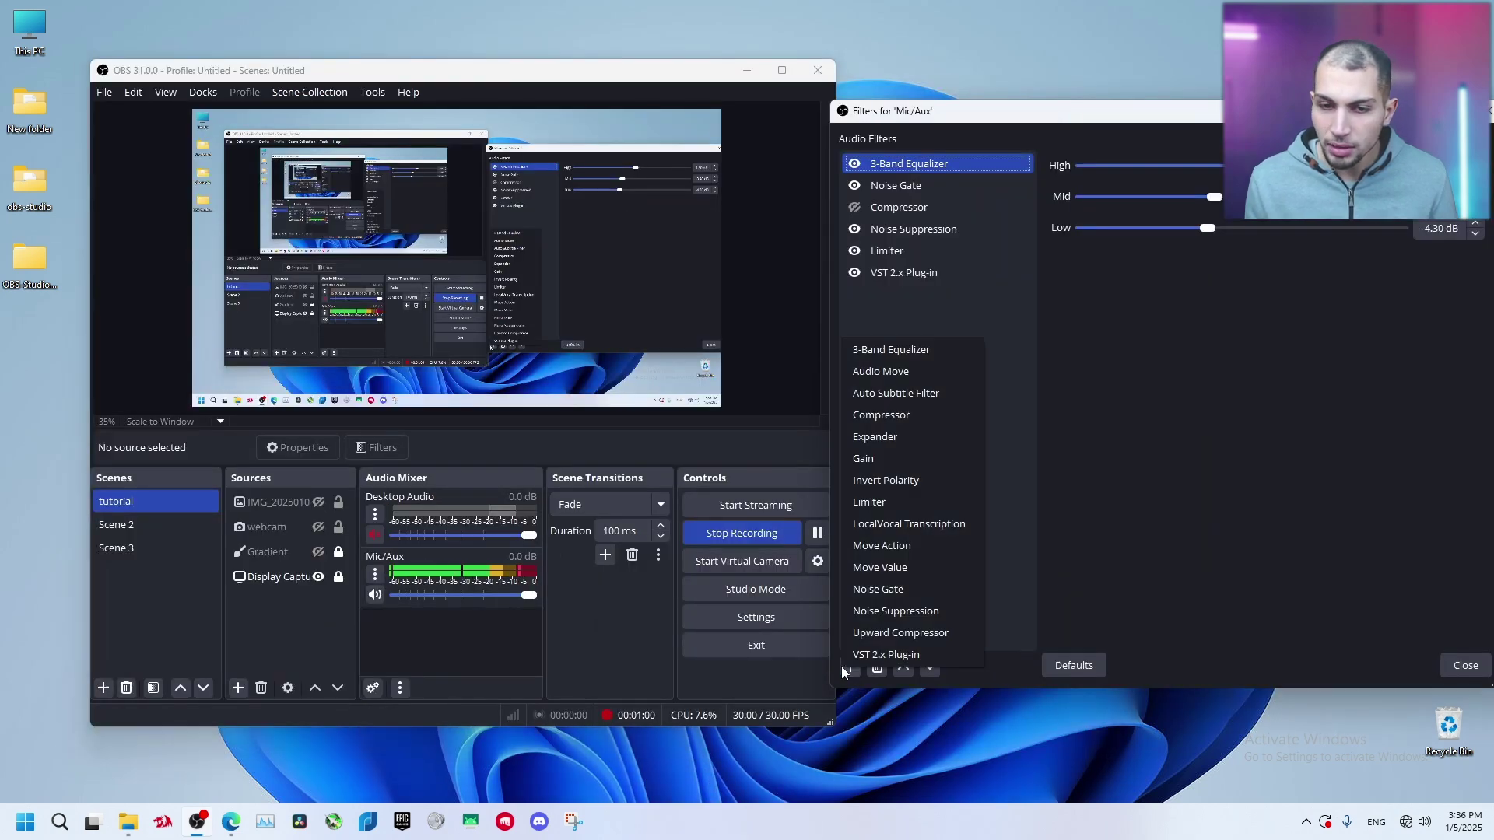
left_click(909, 524)
left_click(1126, 425)
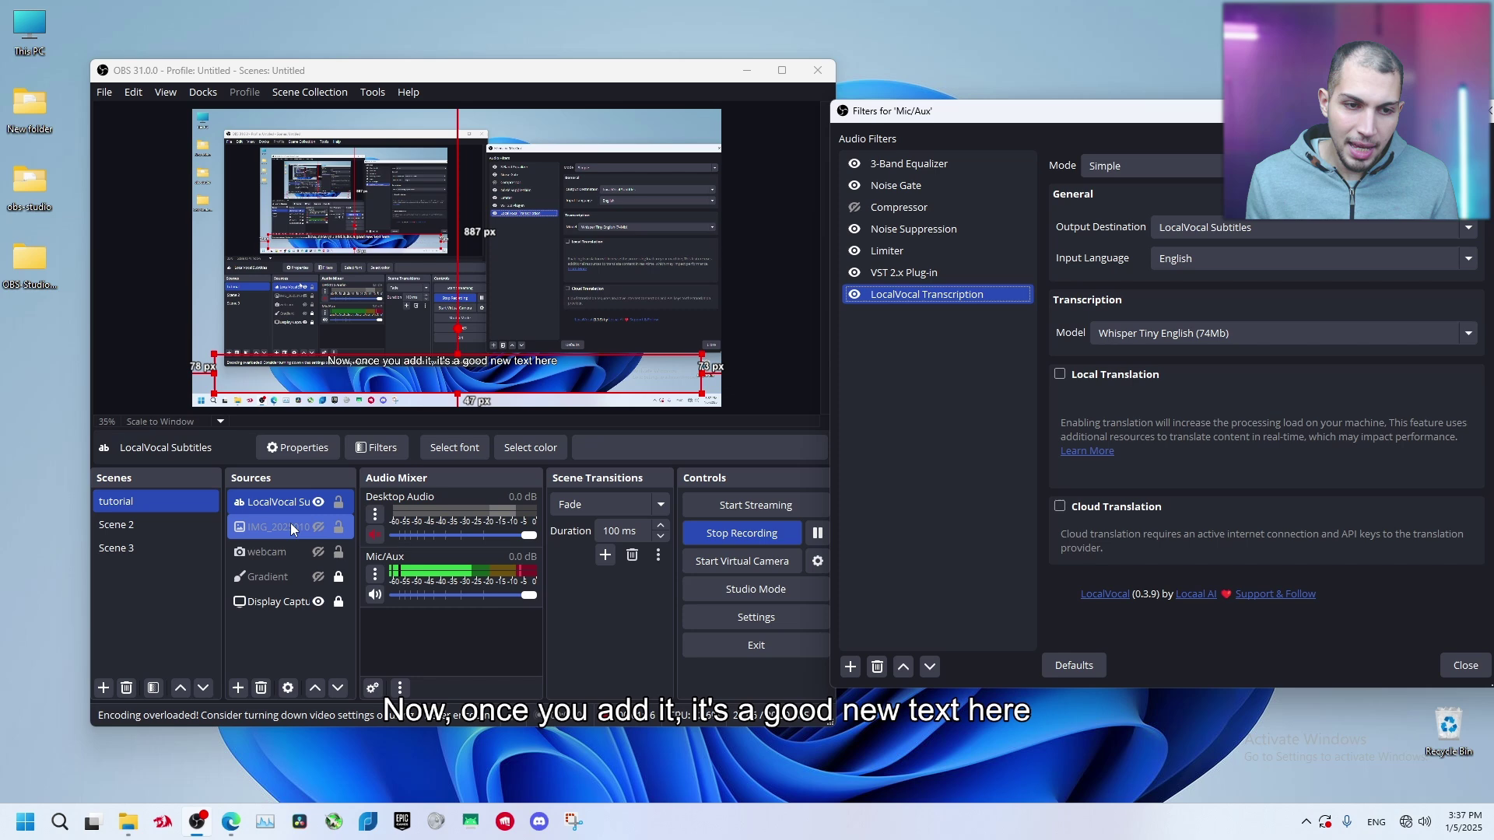
left_click(772, 359)
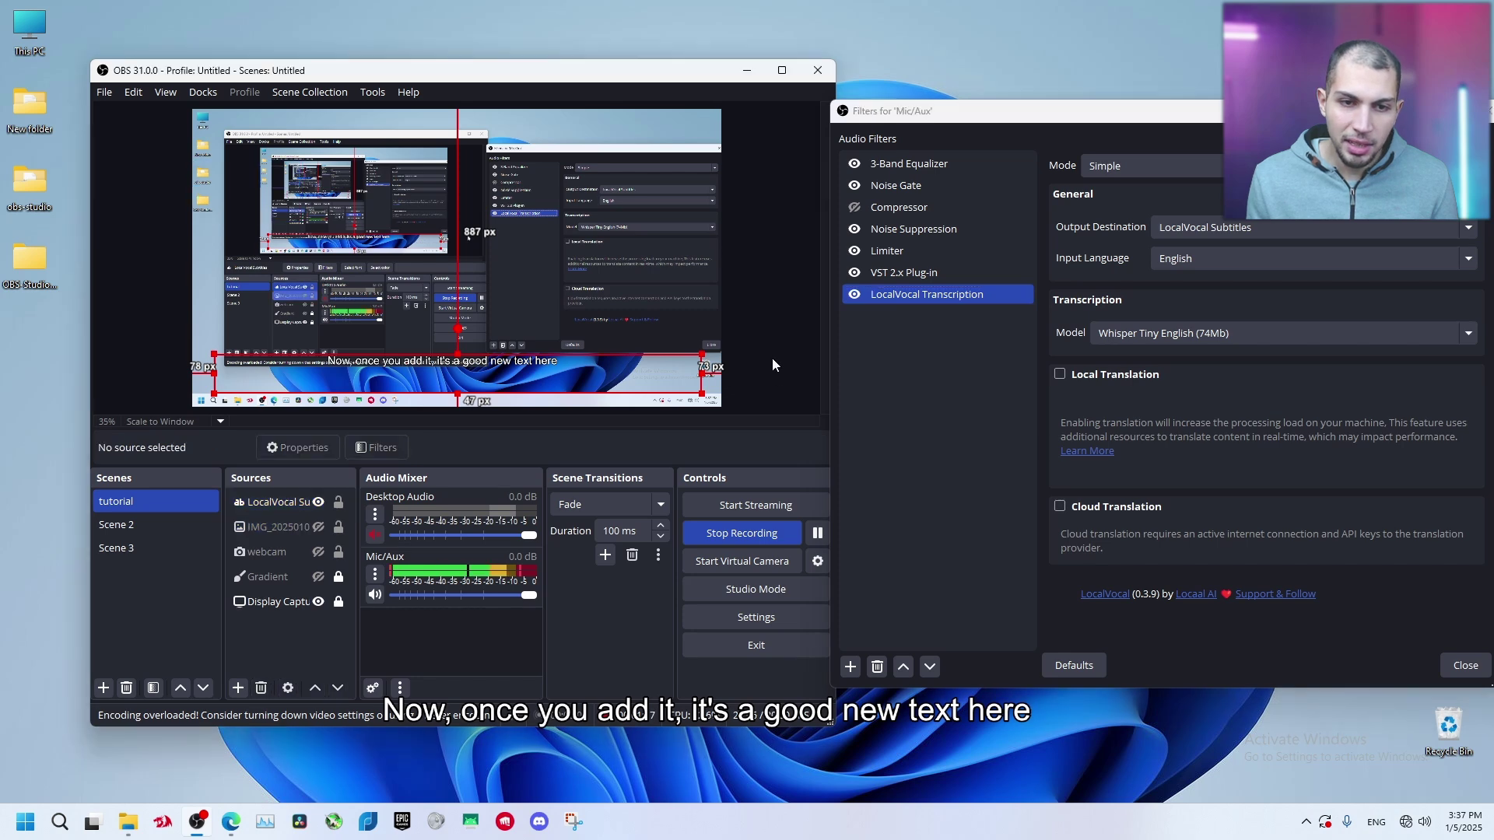
left_click(854, 295)
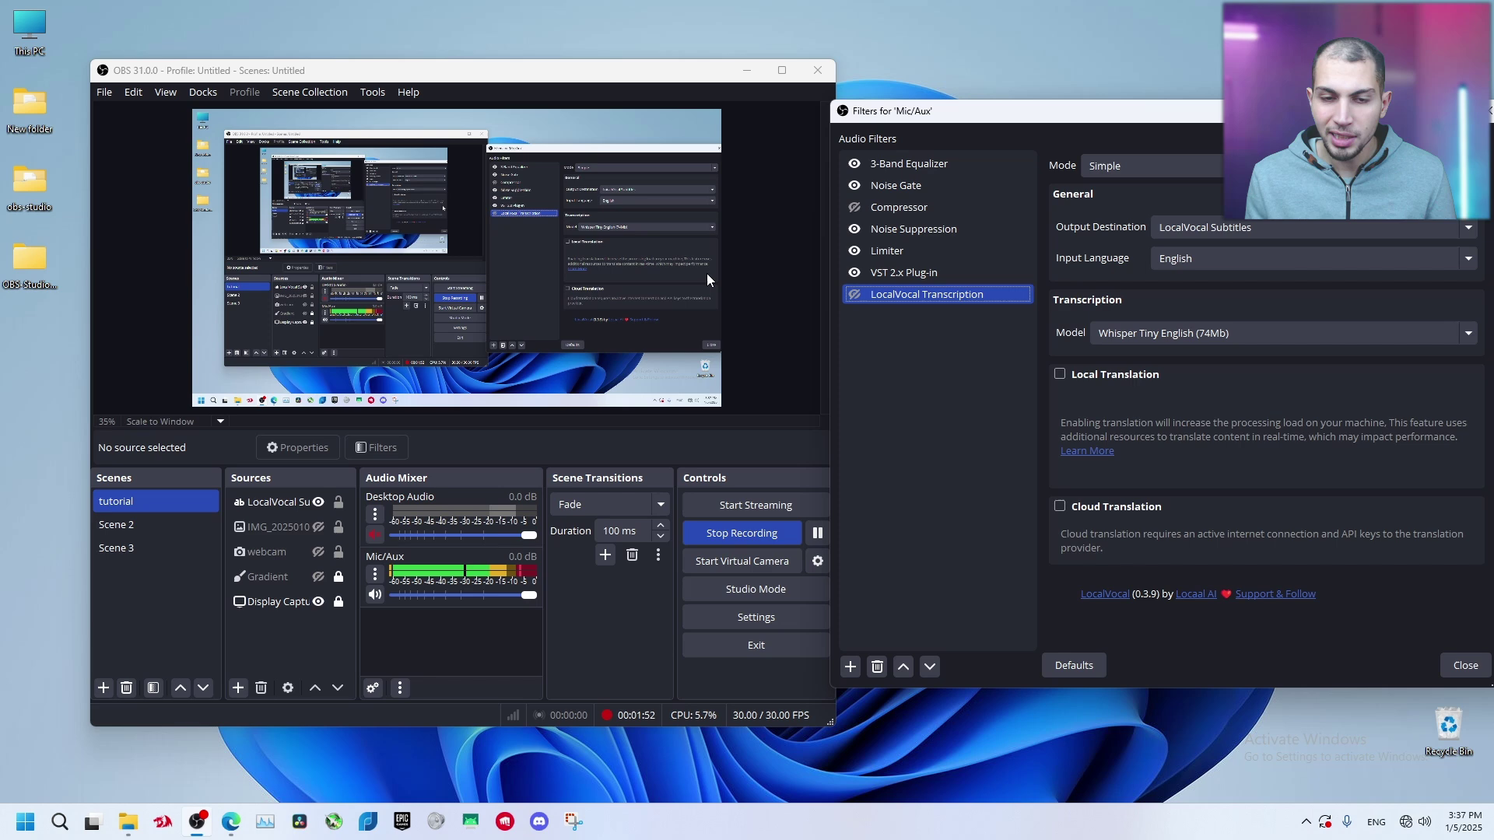
Open the properties of the LocalVocal Subtitles source.
left_click(274, 503)
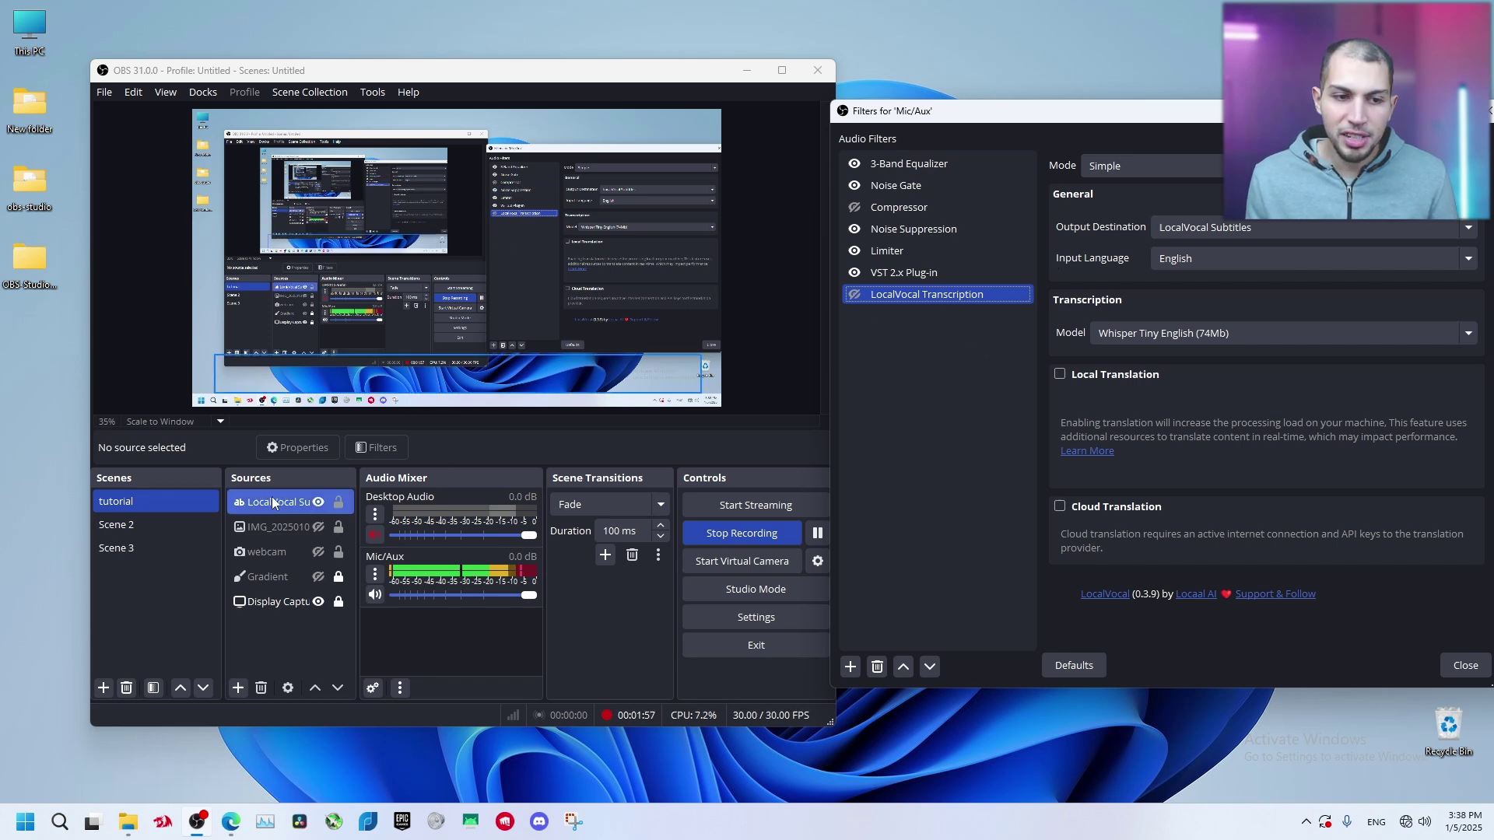
double_click(263, 503)
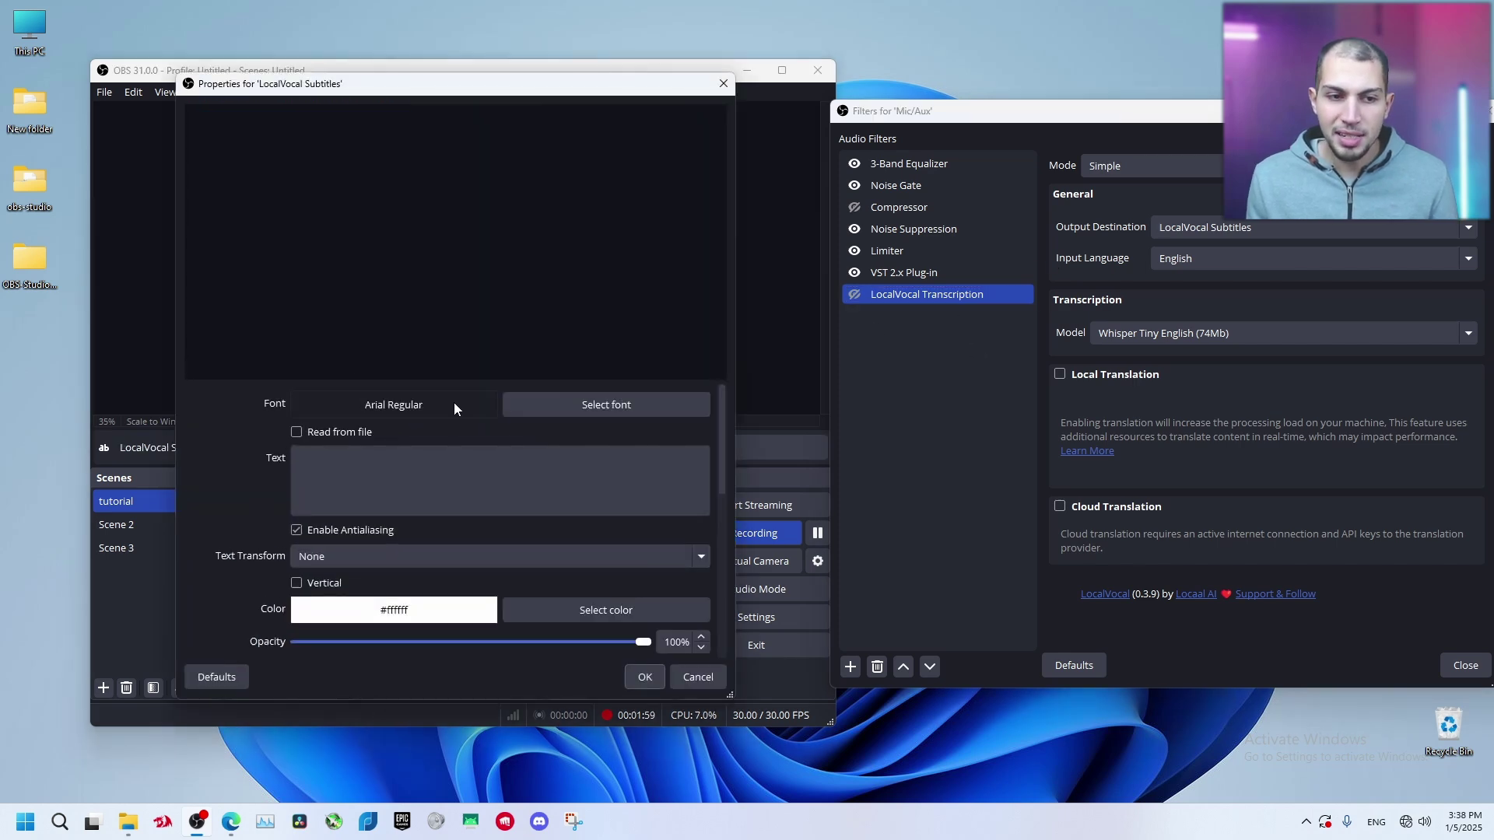
left_click_drag(434, 92, 648, 171)
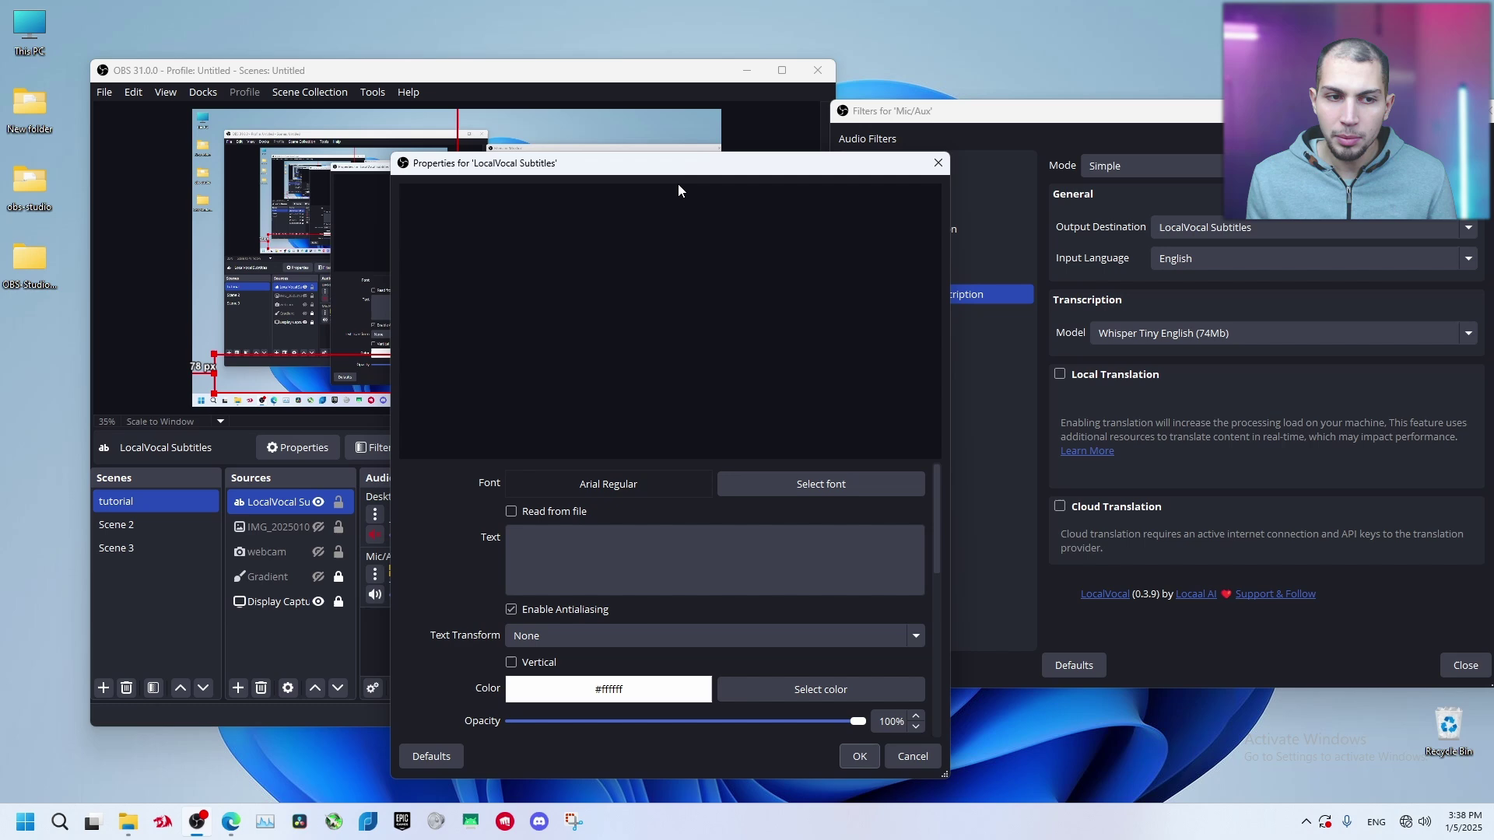
left_click(624, 543)
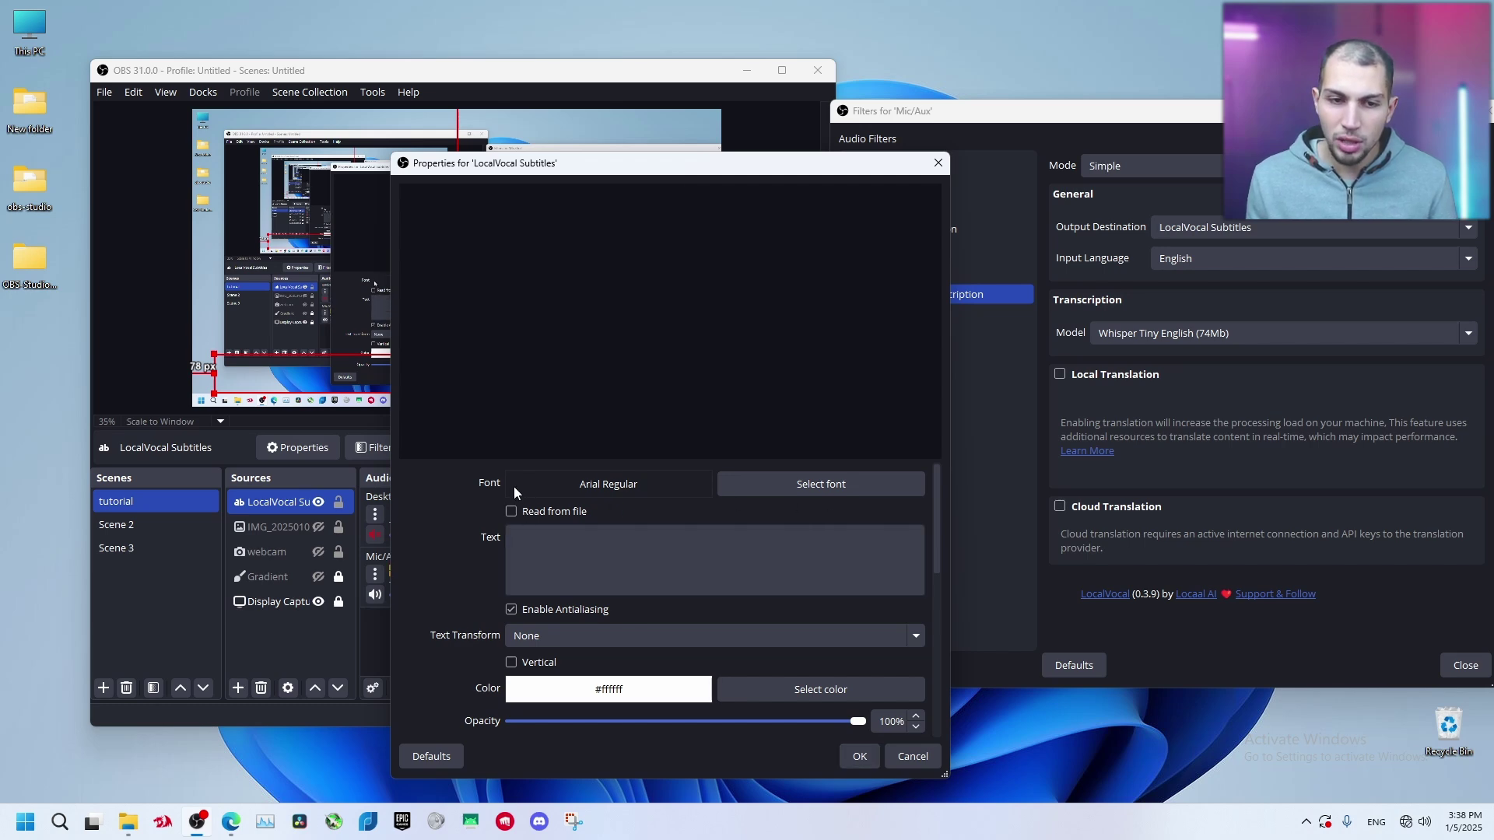
Set the subtitle font to Comic Sans MS at size 100 and apply the properties.
left_click(863, 486)
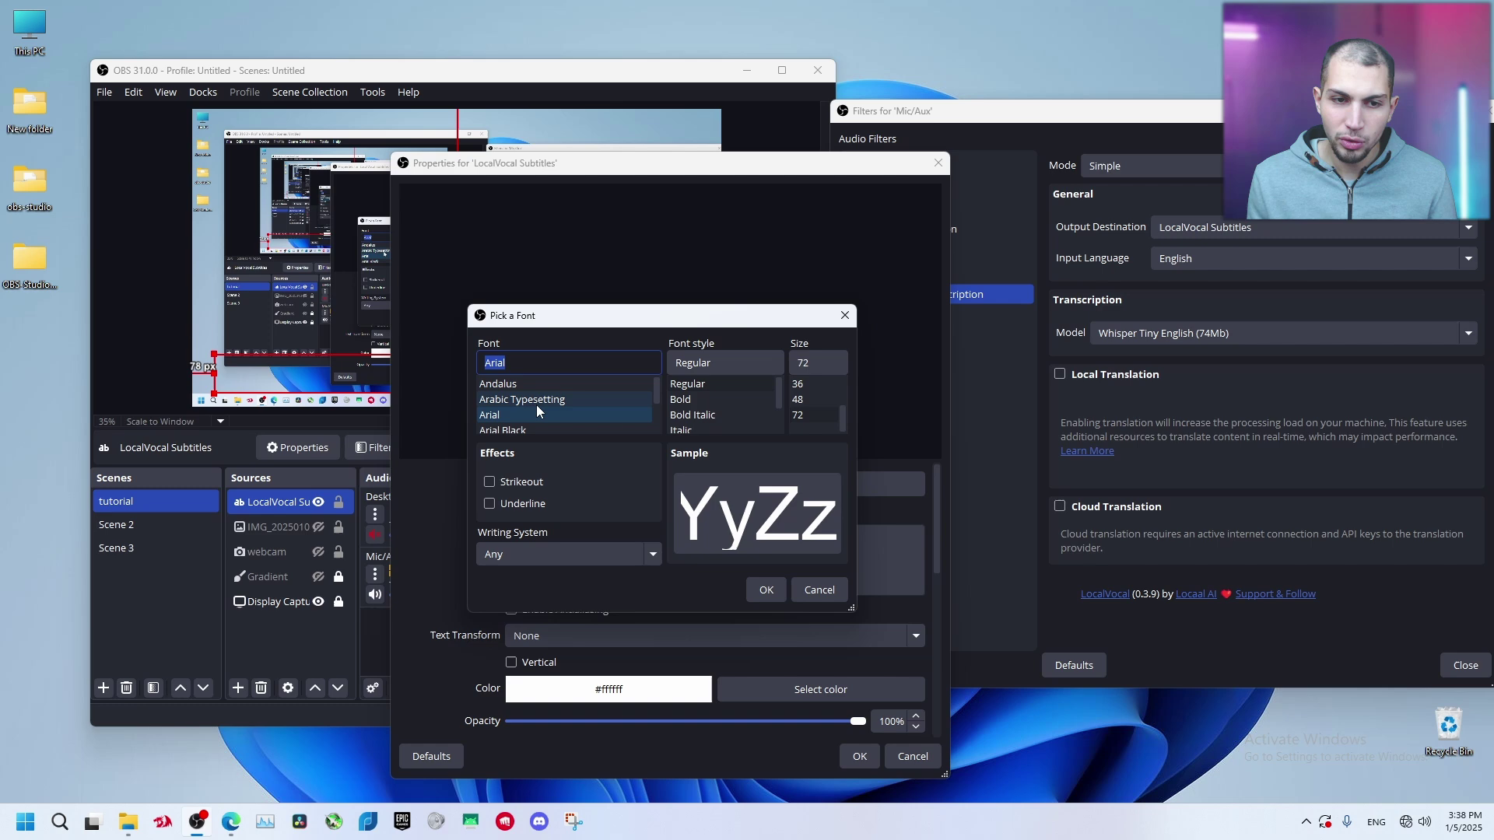
left_click(559, 361)
type("comic")
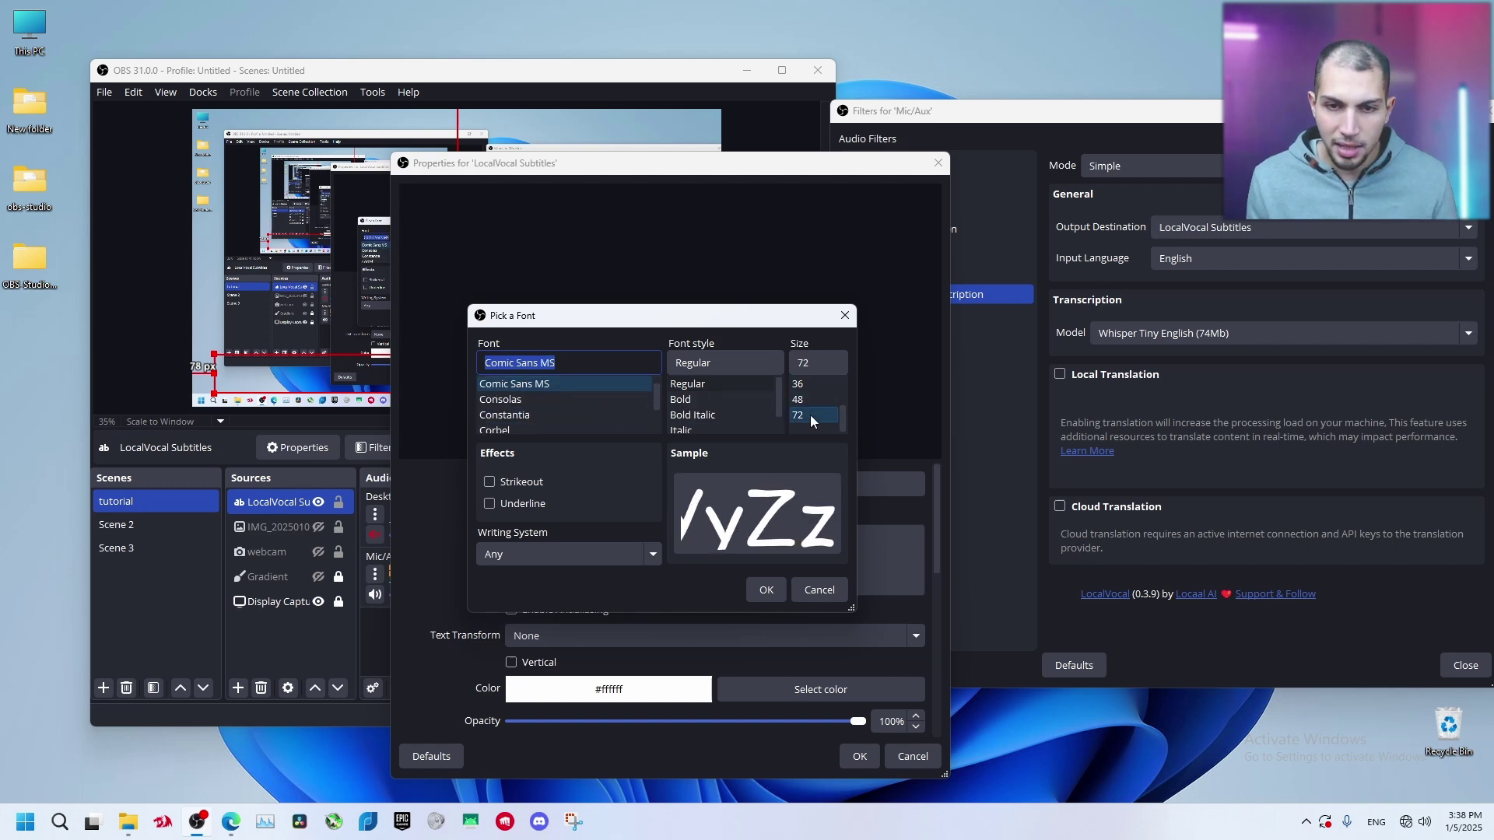
left_click(835, 419)
type("1")
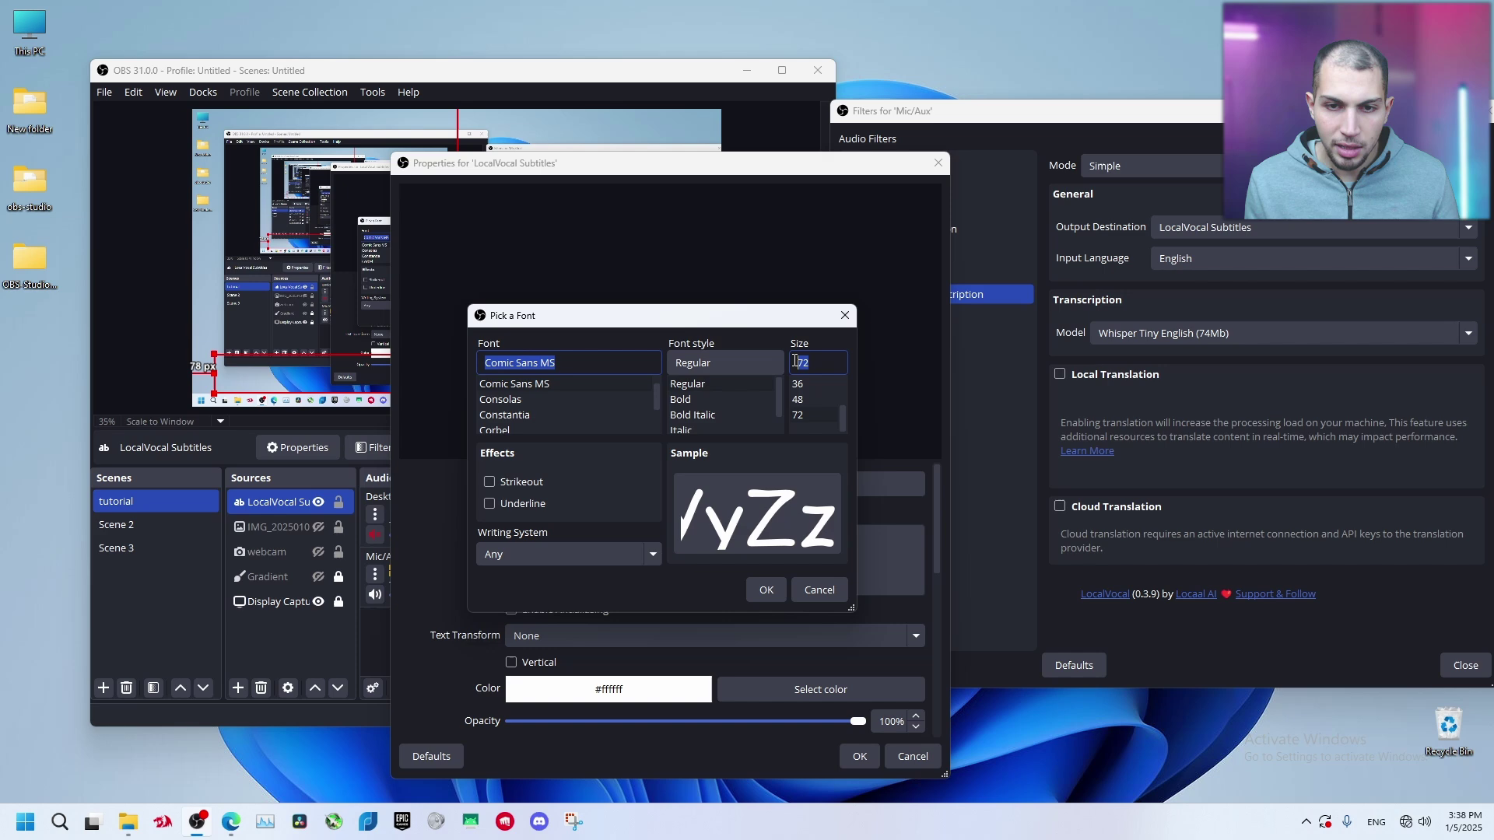
type("00")
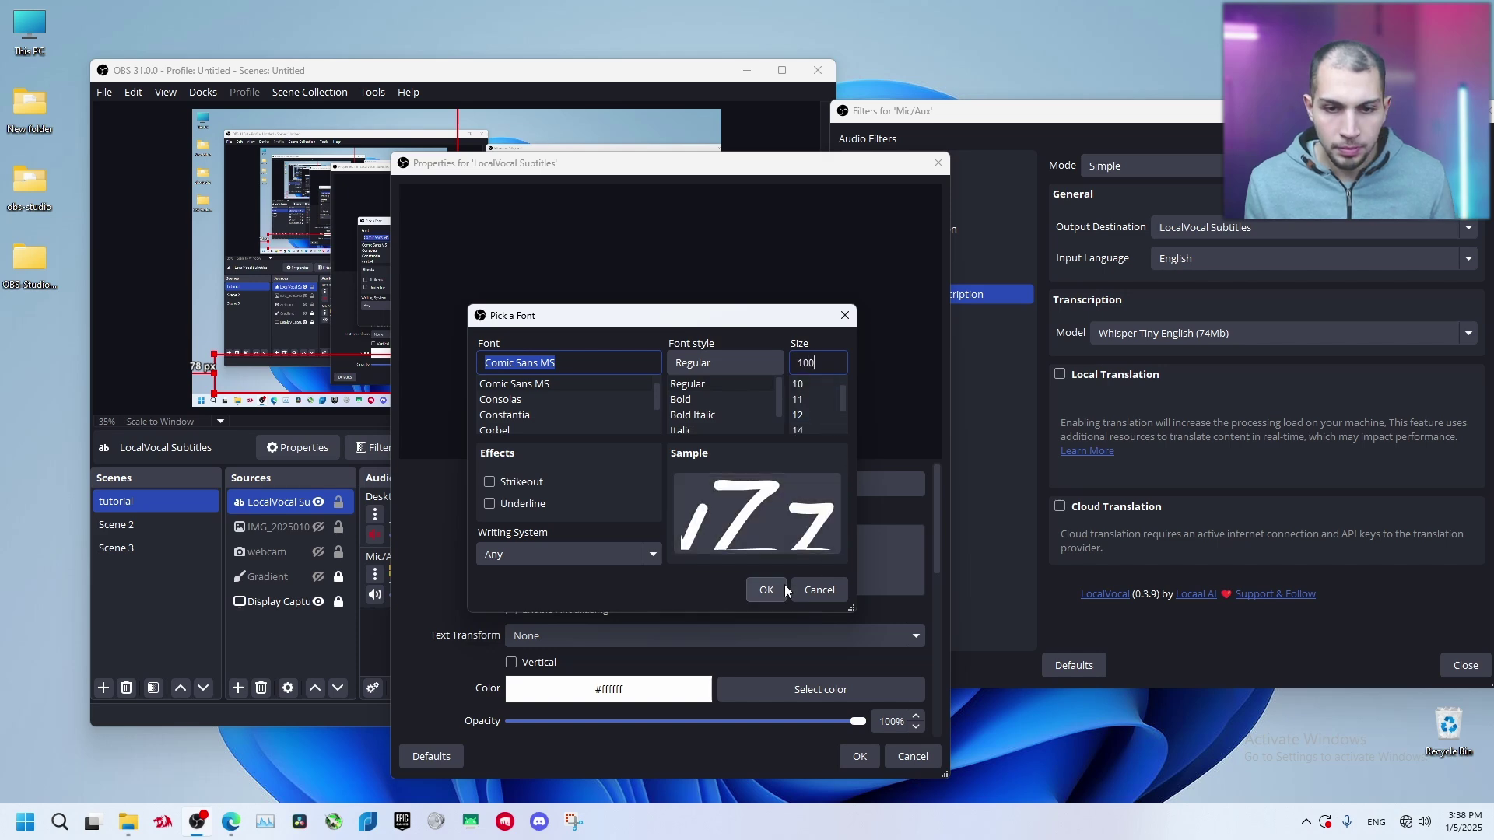
left_click(782, 590)
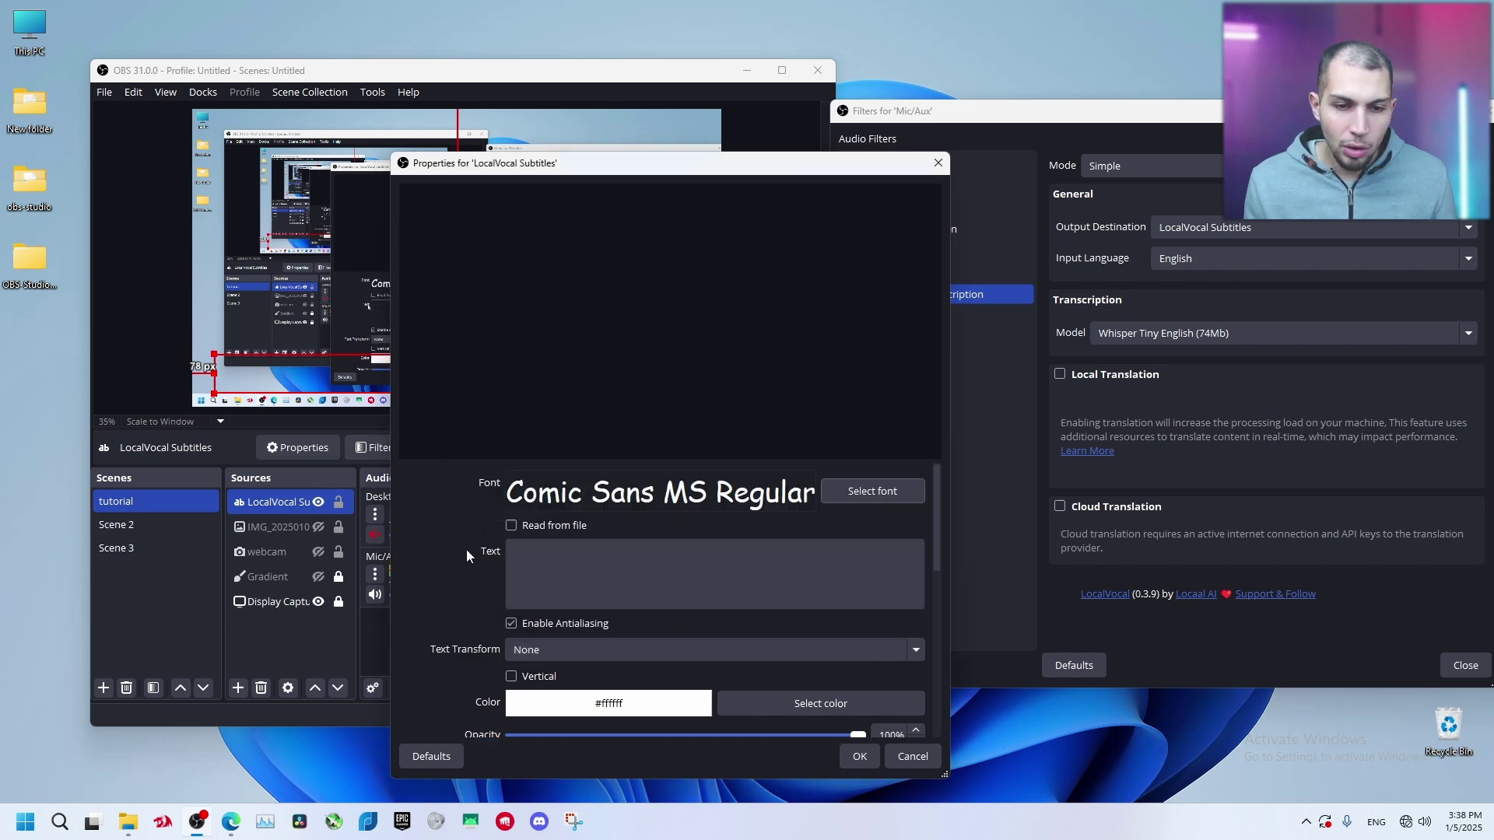
scroll(463, 549, "down", 2)
scroll(463, 555, "down", 4)
scroll(543, 587, "up", 2)
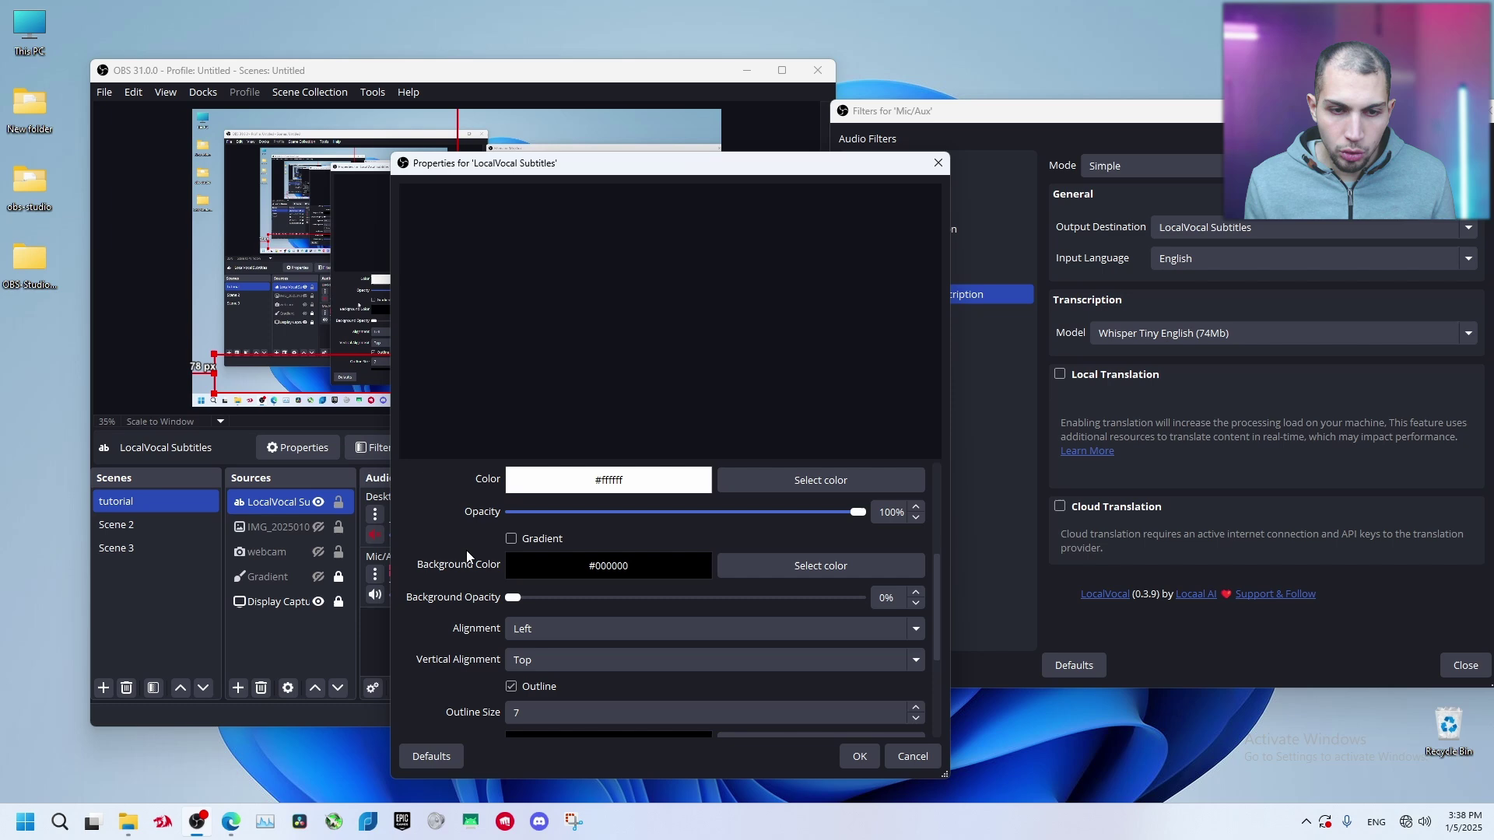
left_click(939, 163)
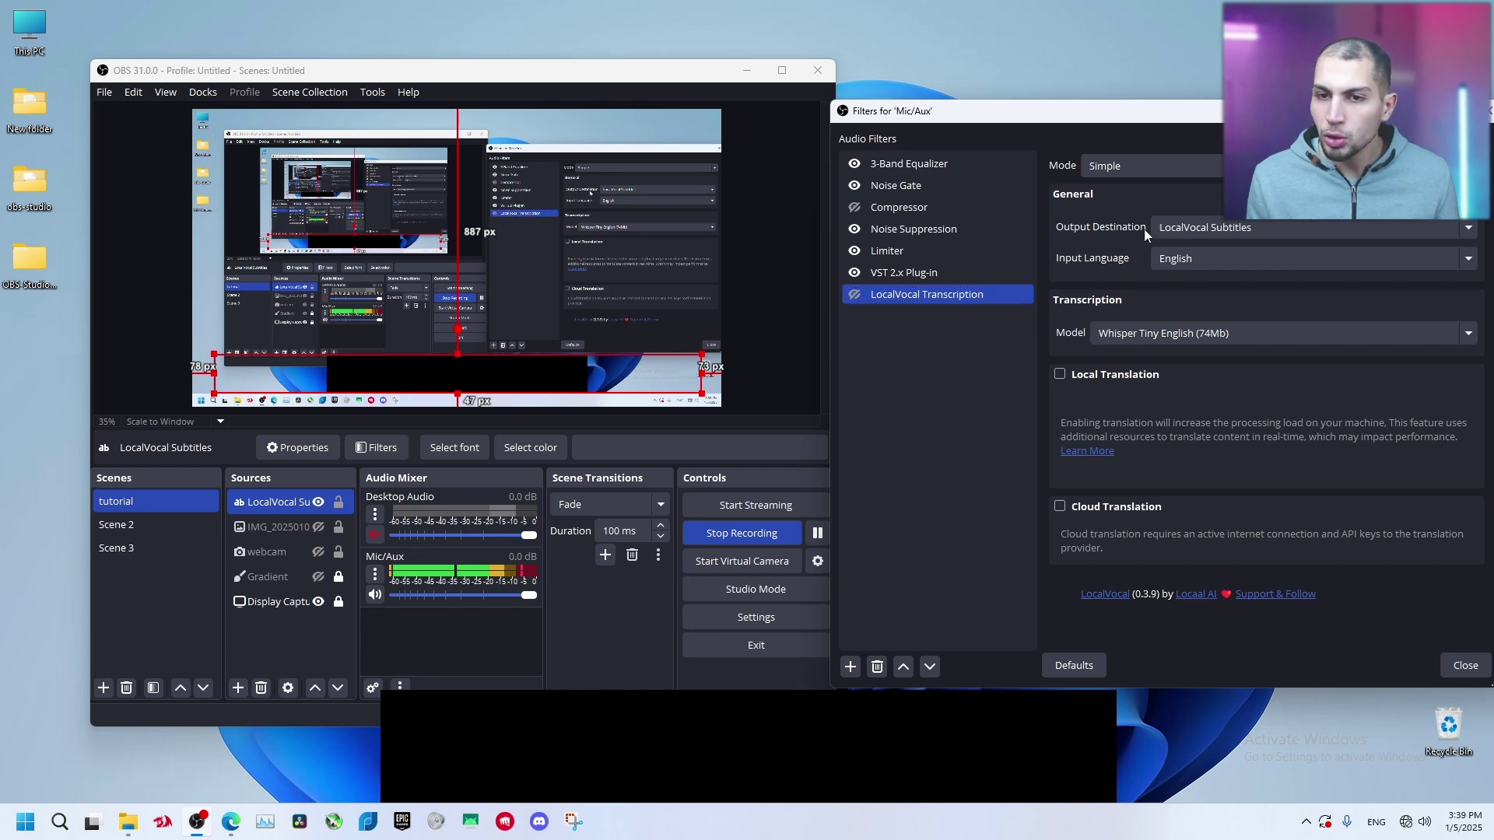
Keep LocalVocal Subtitles as output destination and add a new Text (GDI+) source to the scene.
left_click(1175, 227)
left_click(1221, 266)
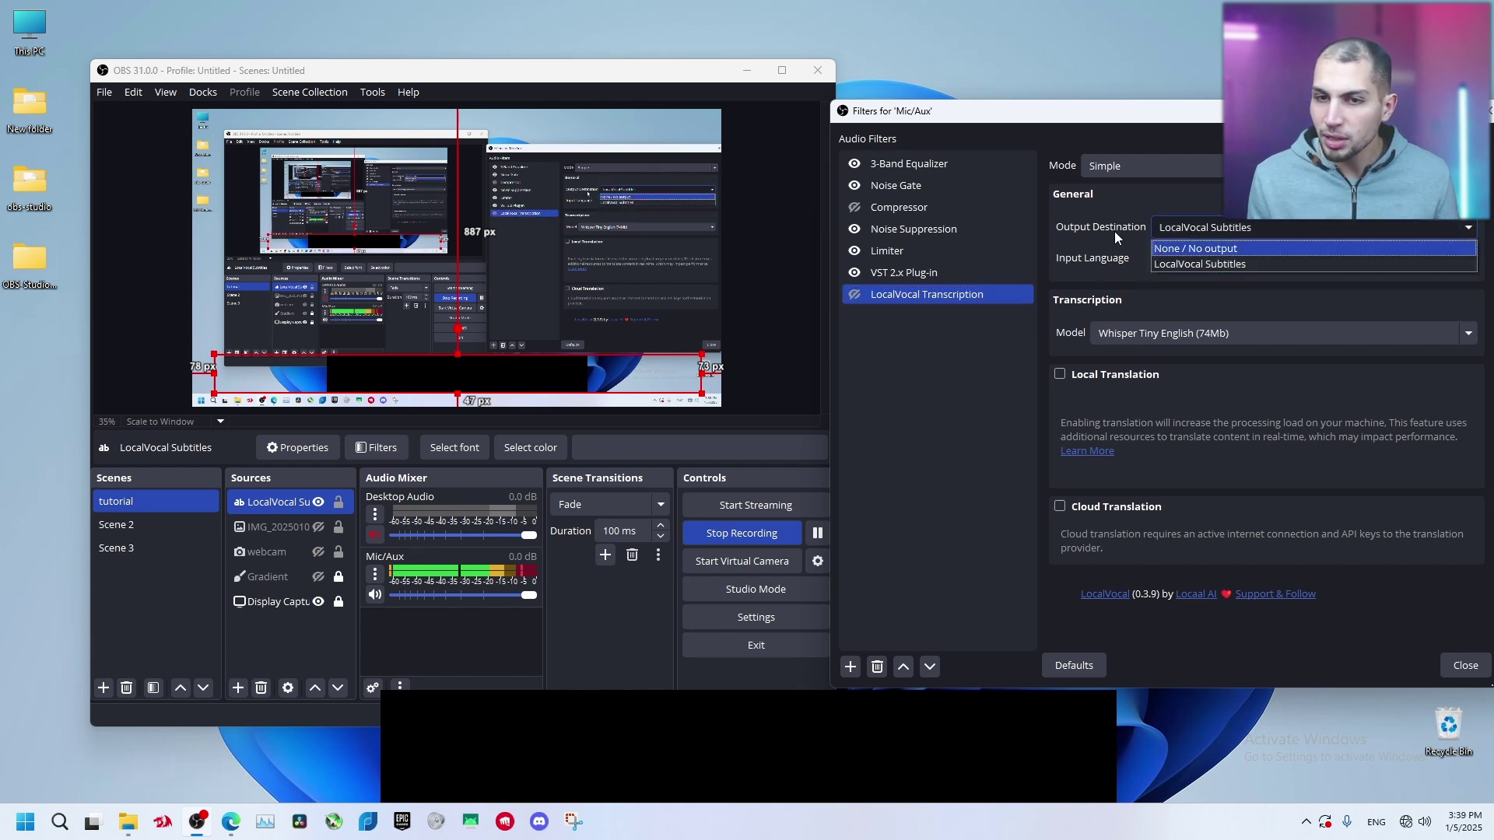
right_click(268, 500)
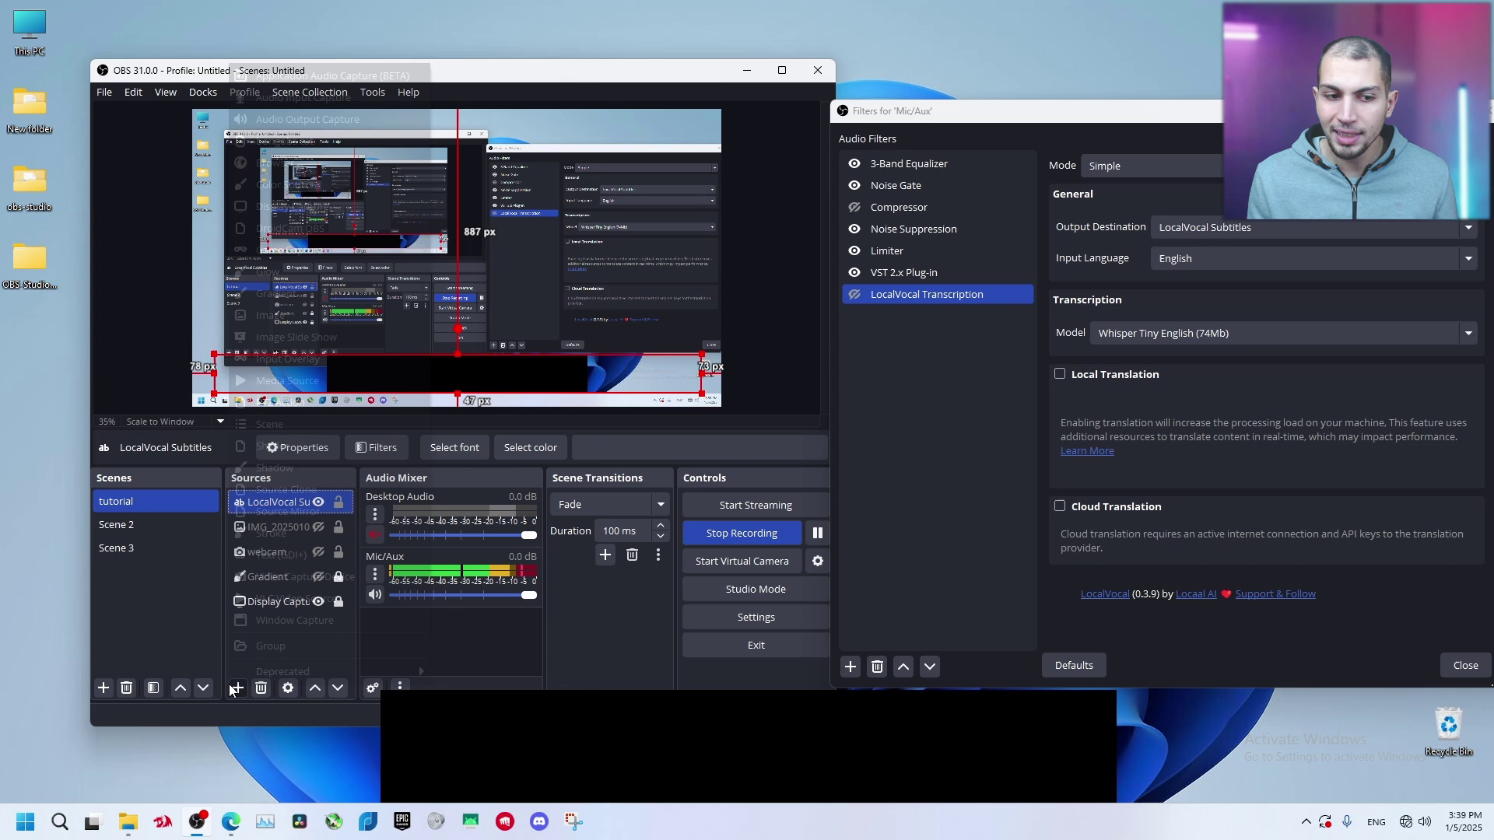
left_click(272, 468)
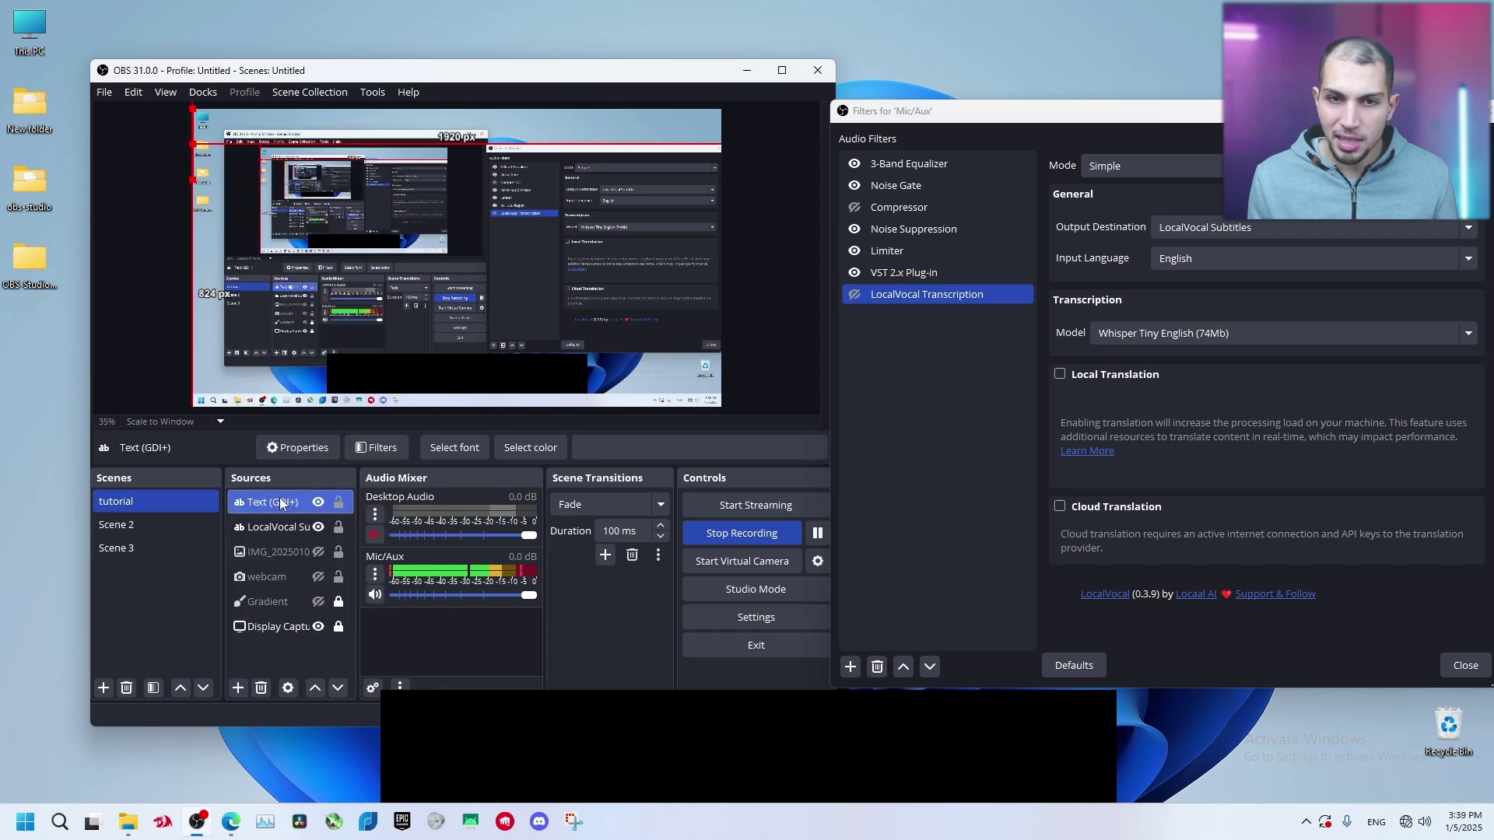
Recheck that the output destination is LocalVocal Subtitles and close the Mic/Aux filters window.
left_click(1276, 228)
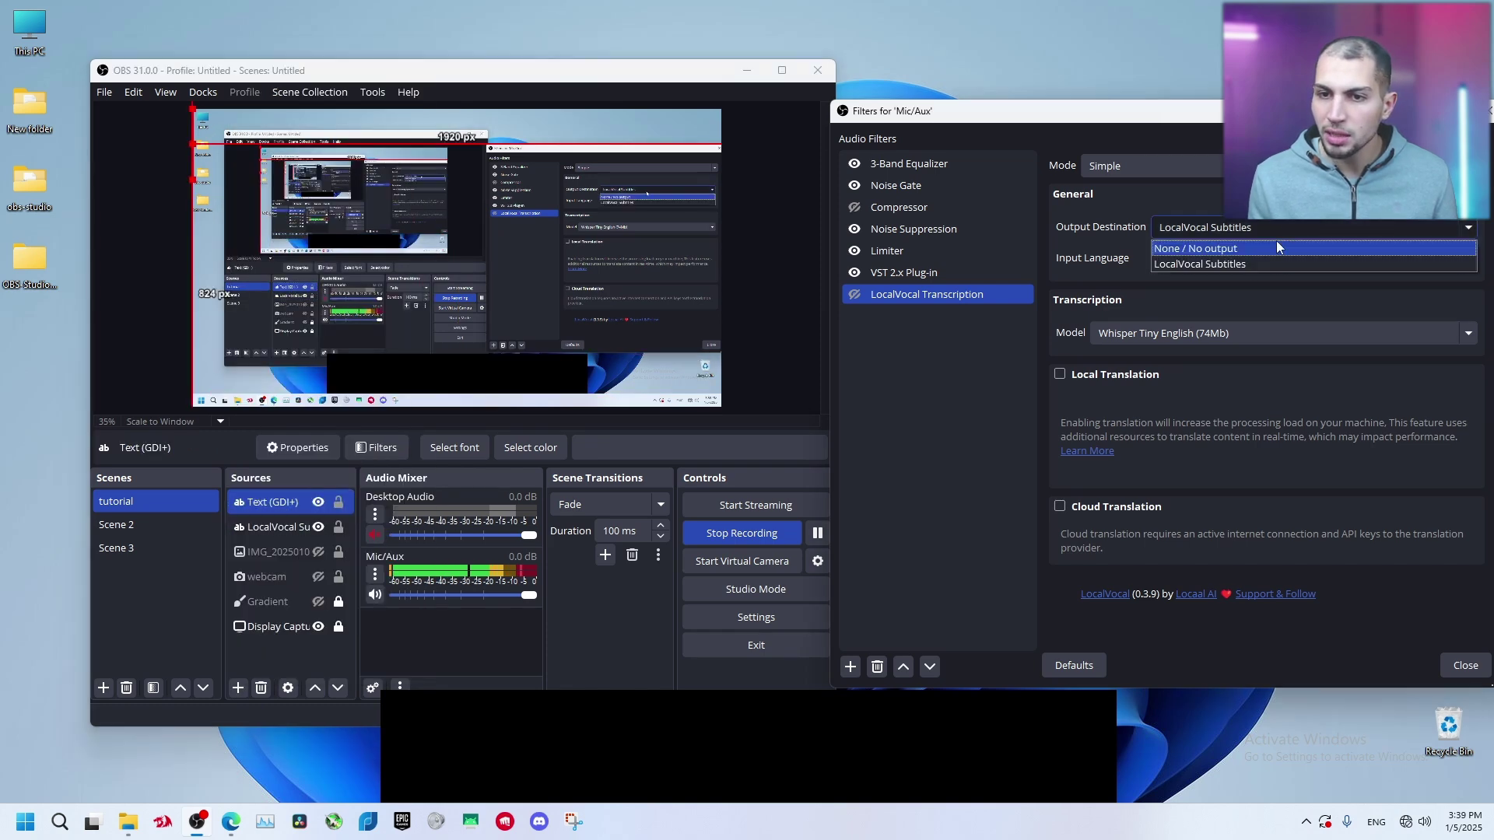
left_click(1215, 264)
left_click(1465, 666)
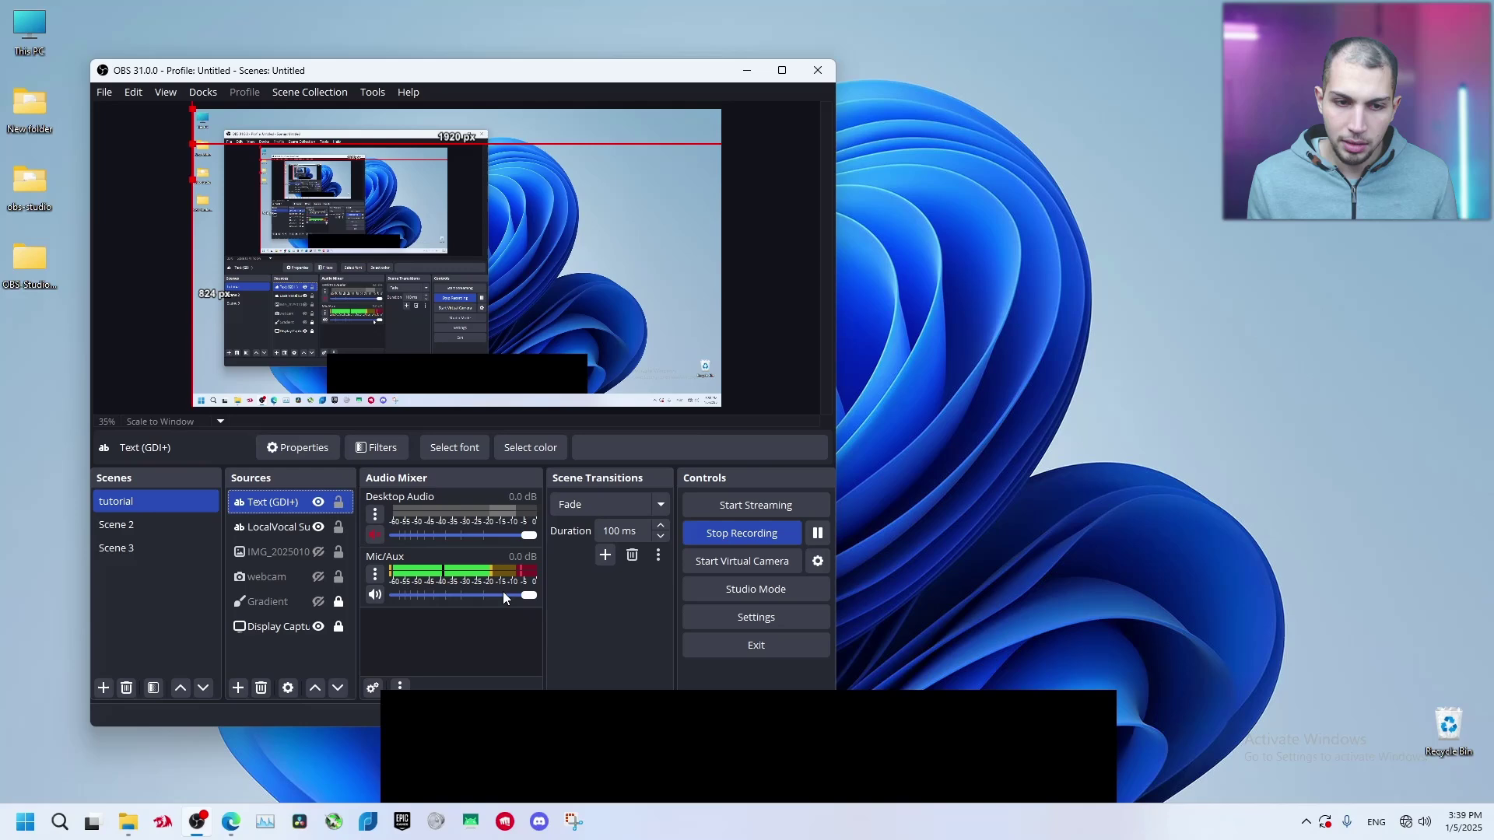
left_click(375, 574)
Send the transcription to LocalVocal Subtitles with English as the input language.
left_click(424, 723)
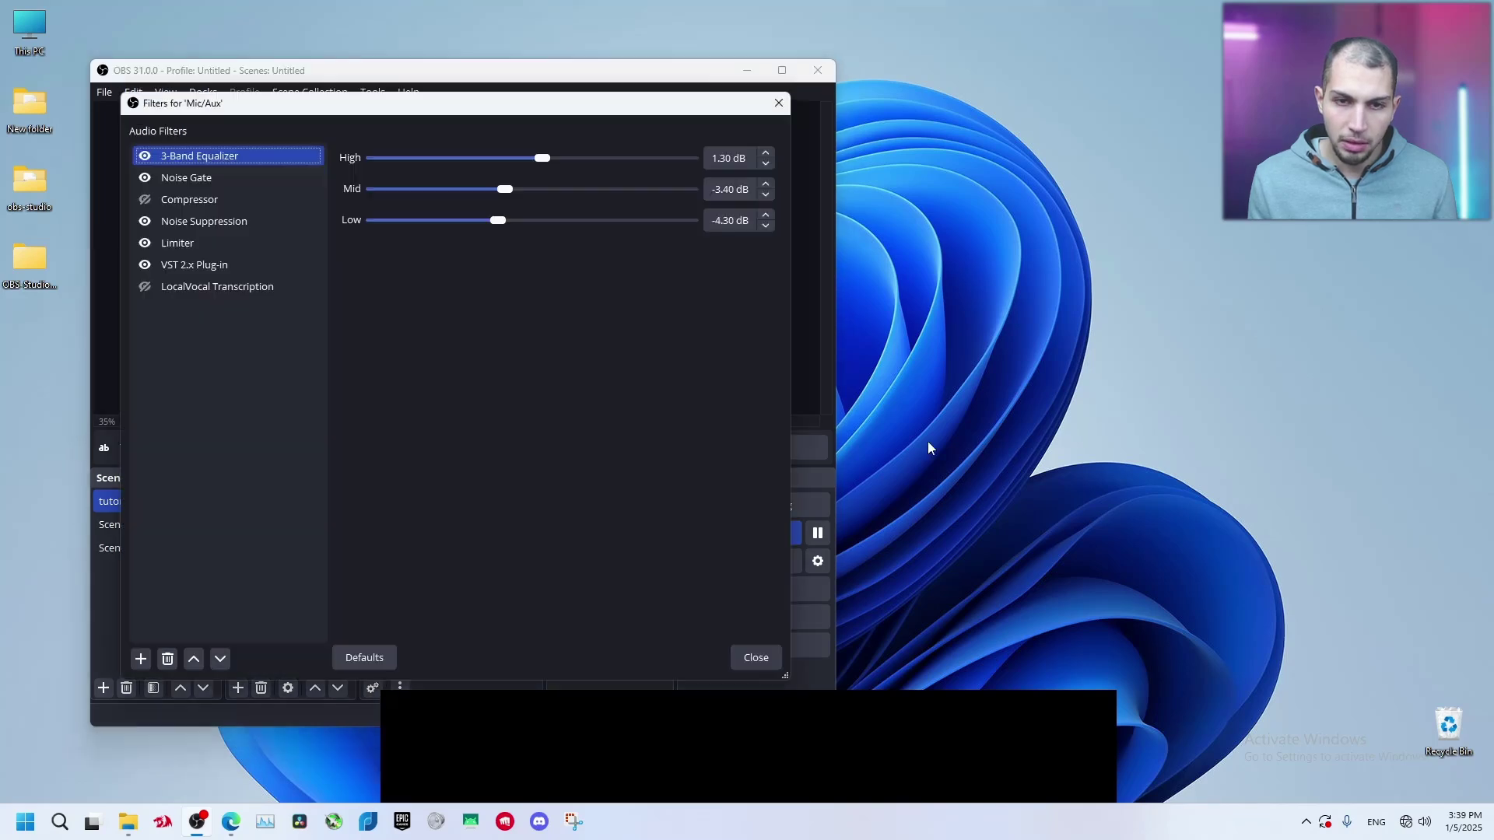
left_click_drag(459, 108, 1239, 93)
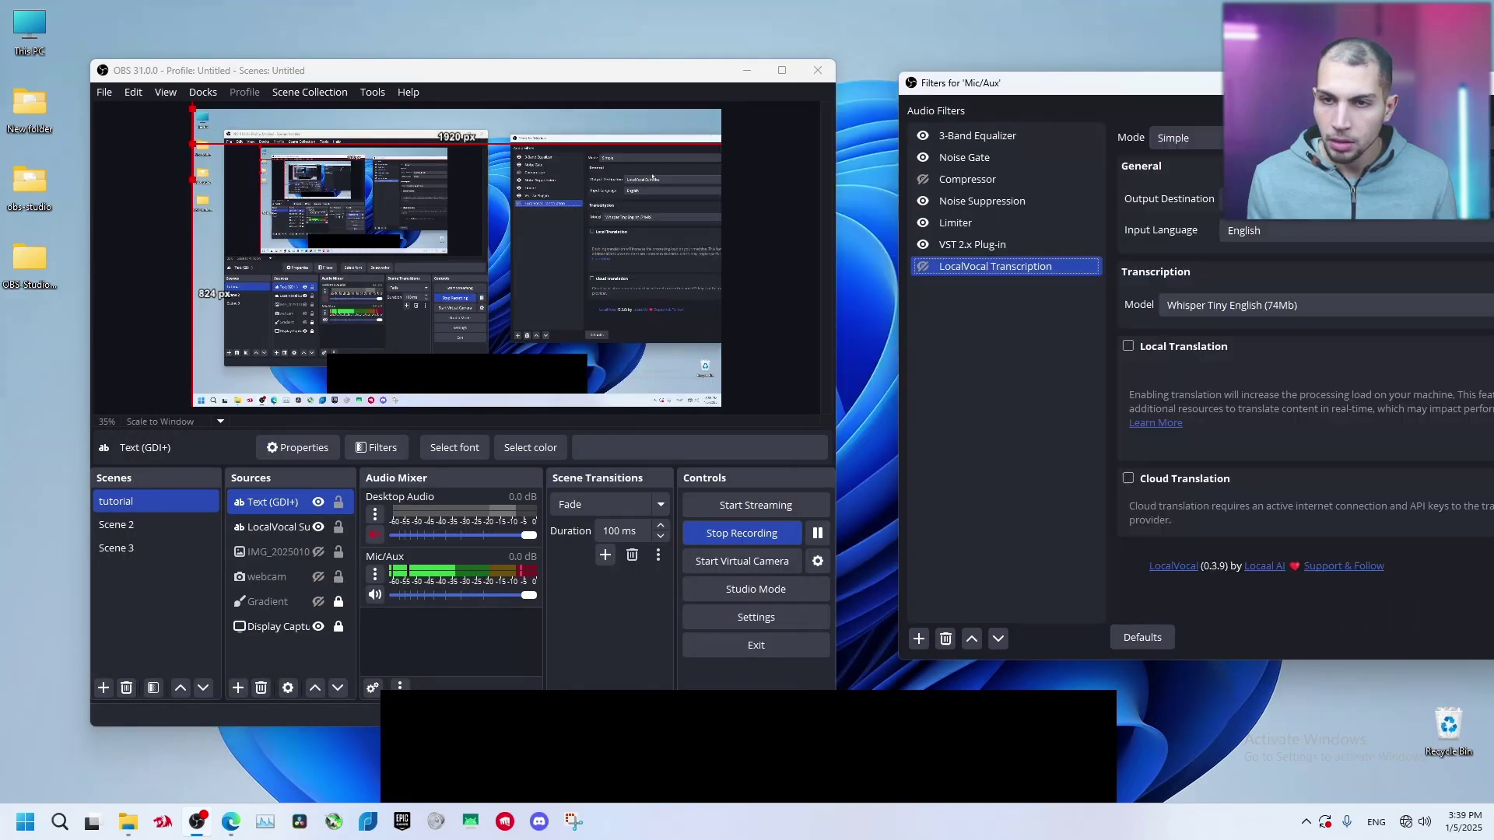
left_click(1245, 199)
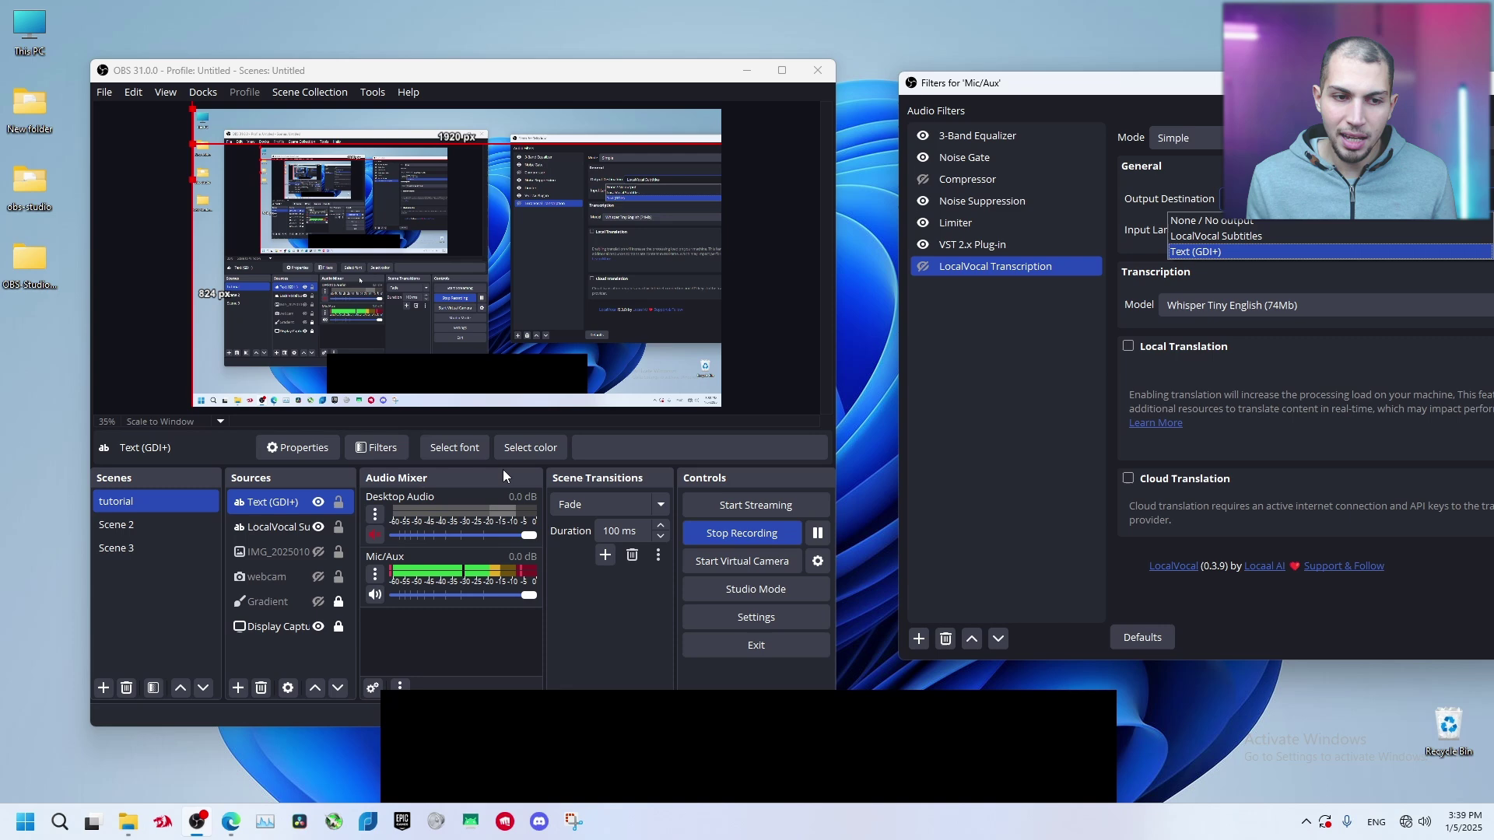
left_click(1217, 236)
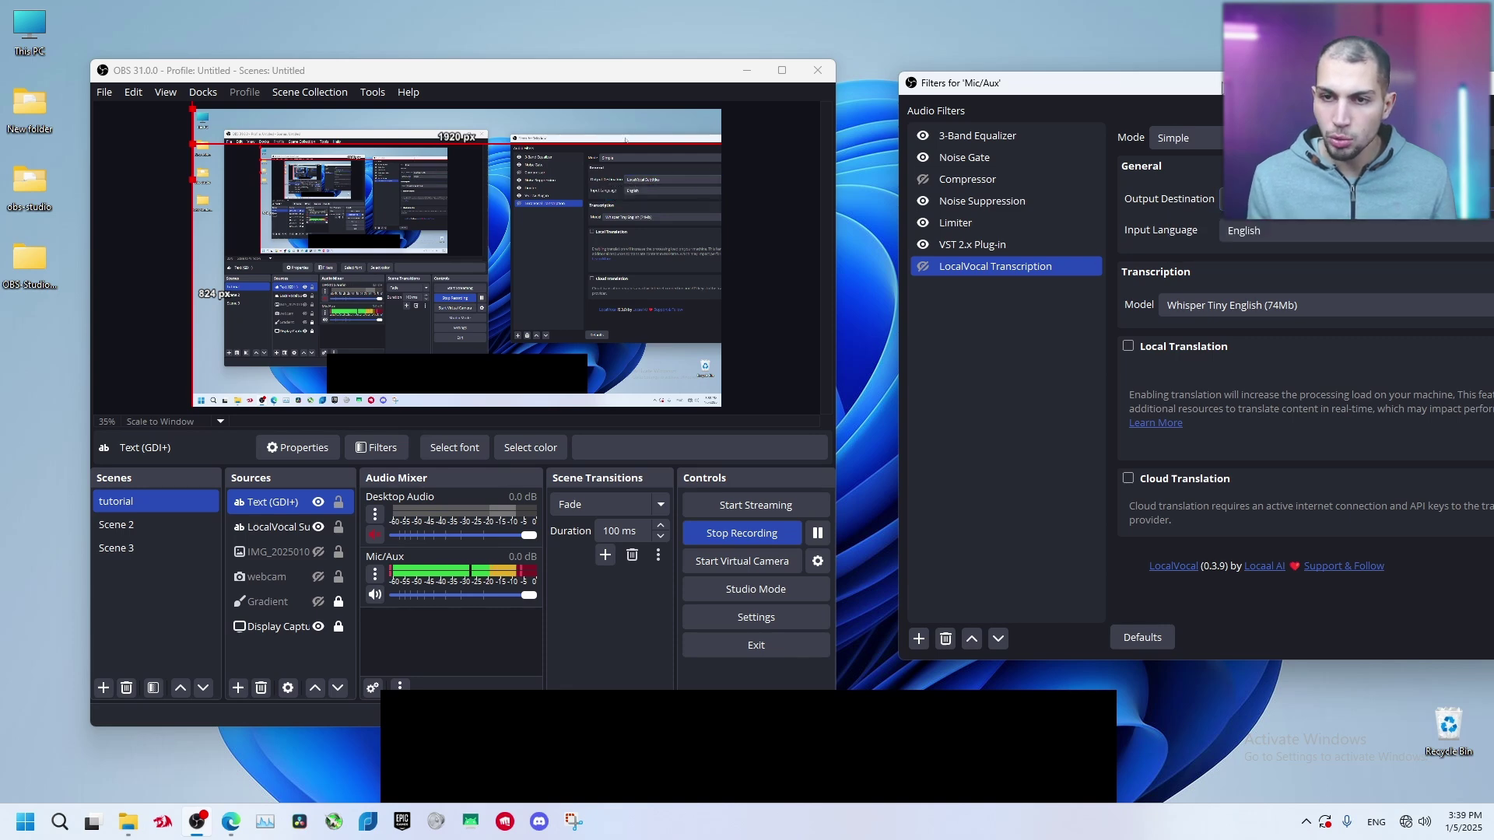
left_click_drag(1272, 82, 1152, 74)
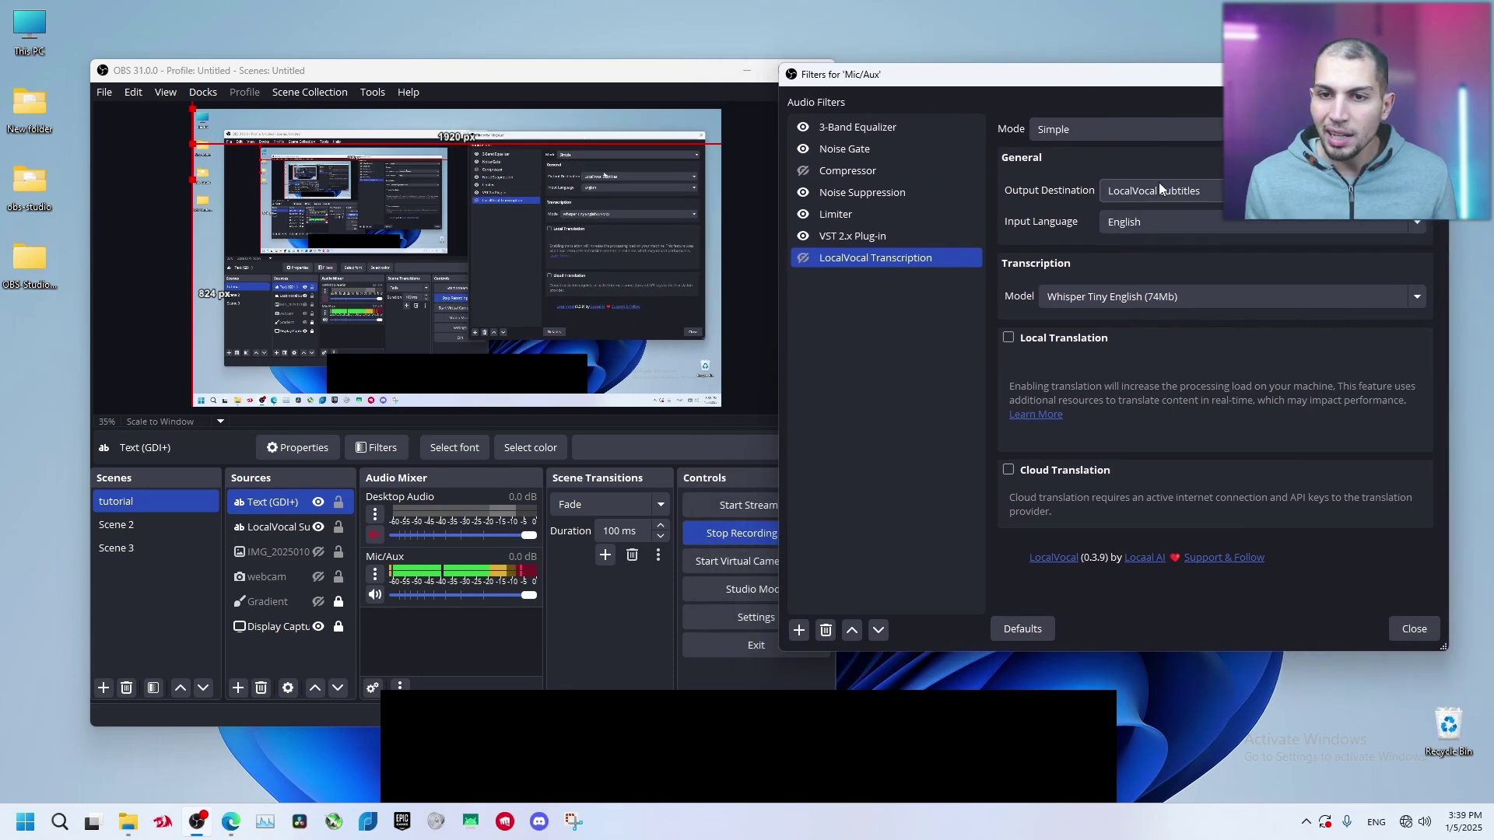
left_click(1145, 224)
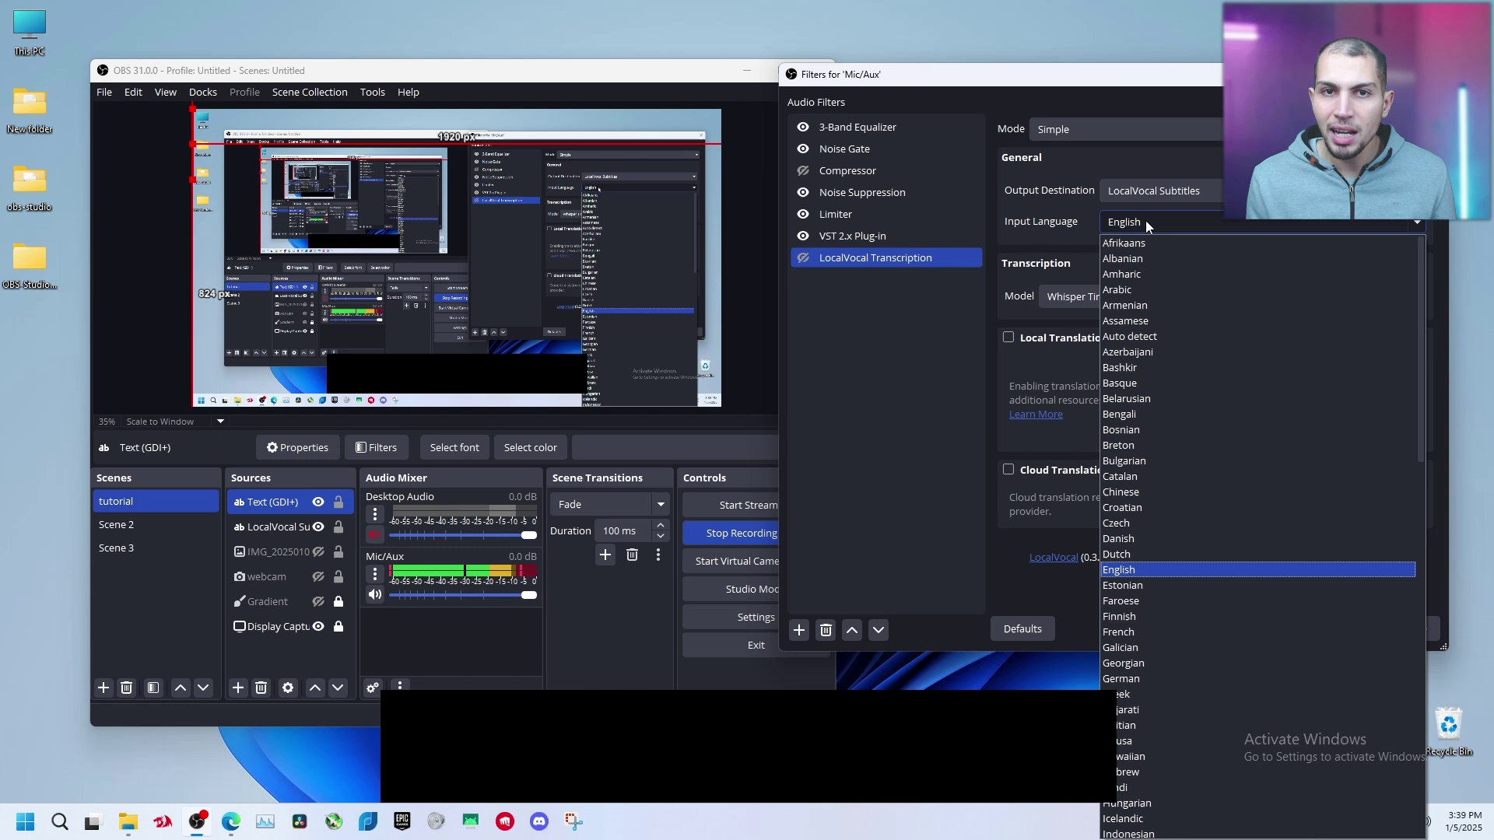
left_click(1139, 573)
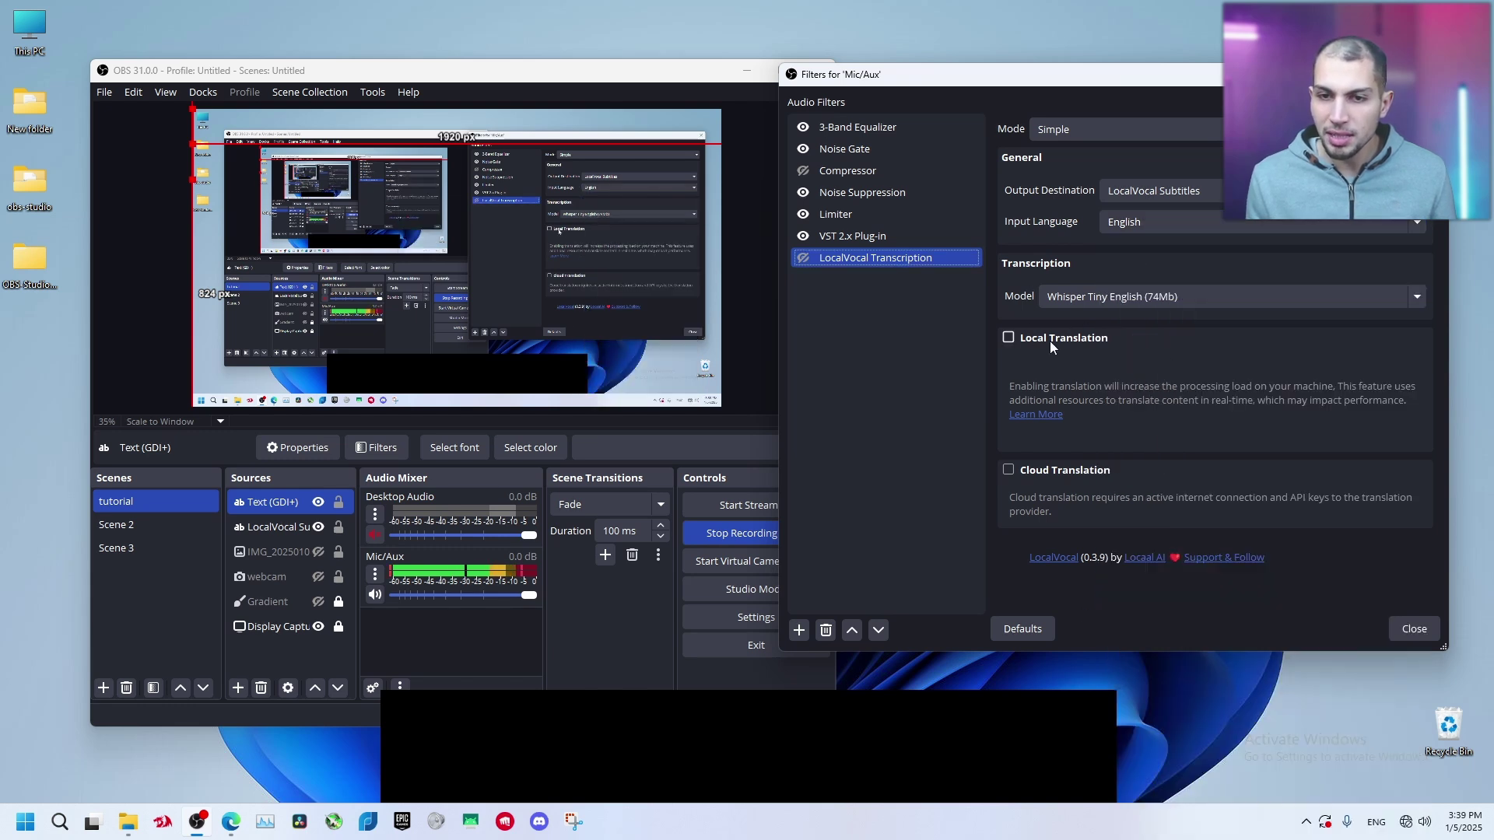
Turn on local translation, keeping the Whisper Tiny English transcription model.
left_click(1009, 338)
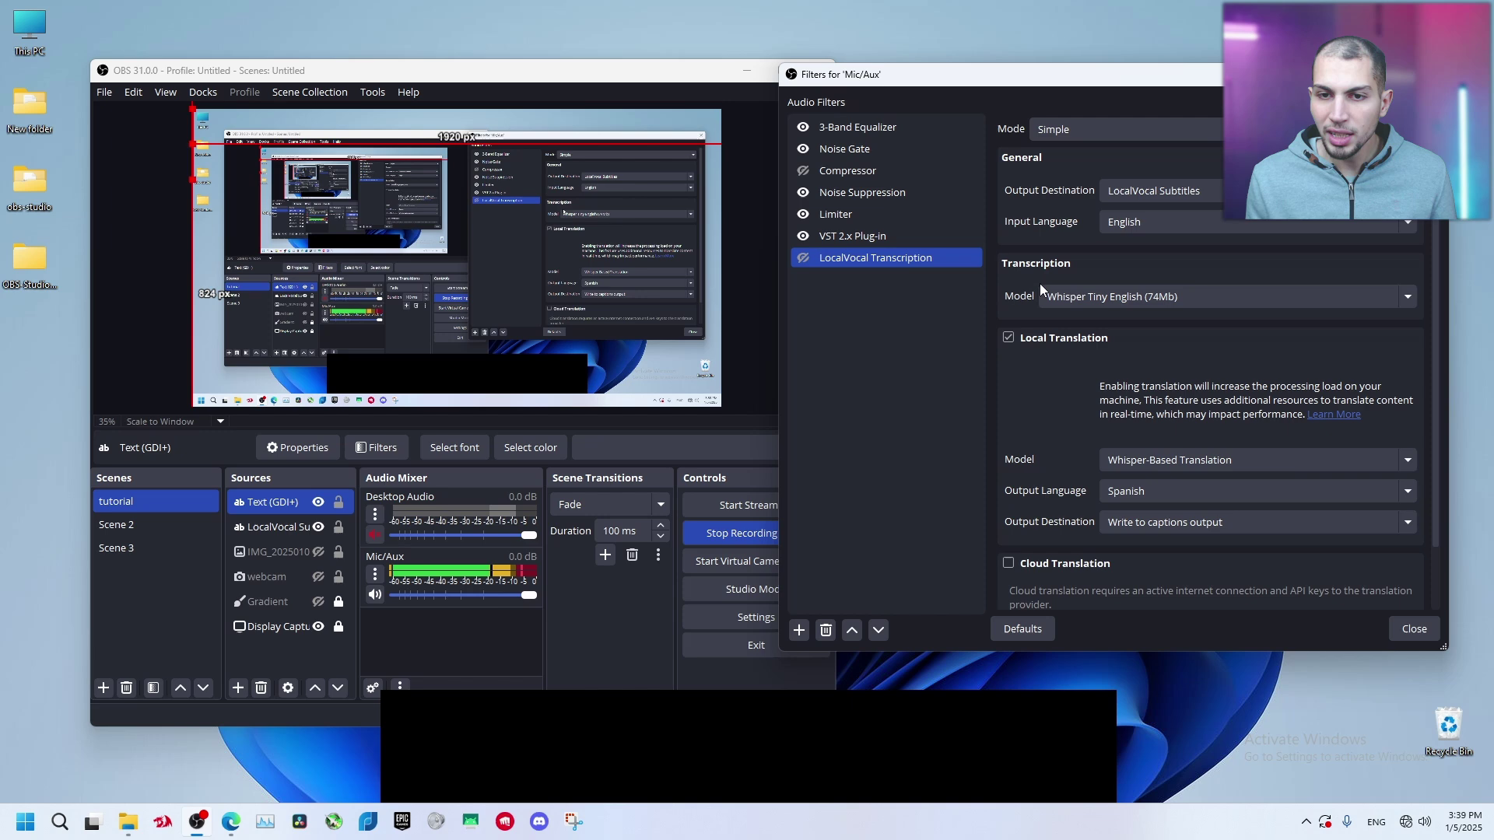
left_click(1137, 297)
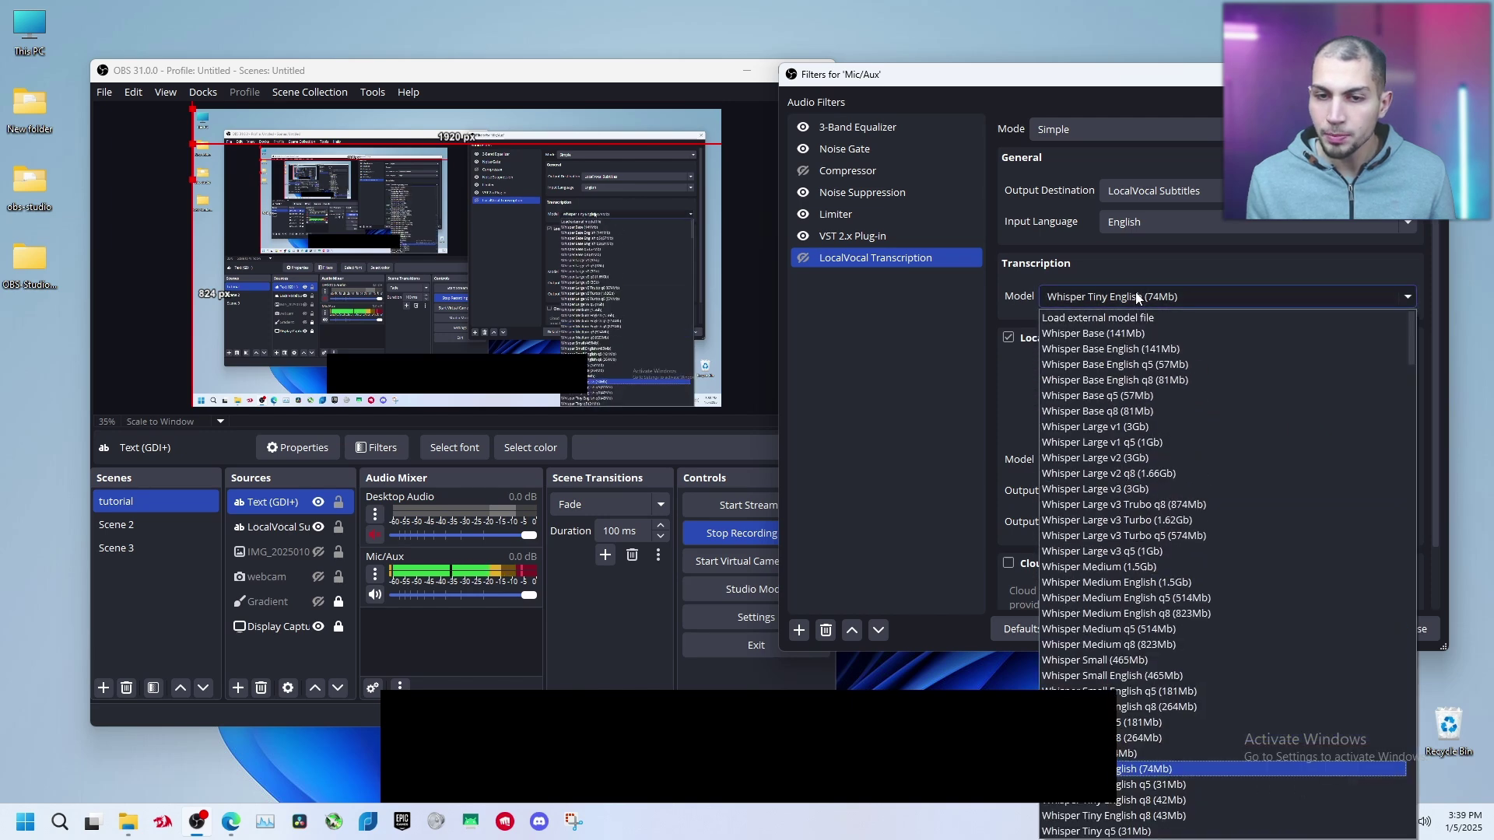
left_click(1010, 338)
left_click(1010, 337)
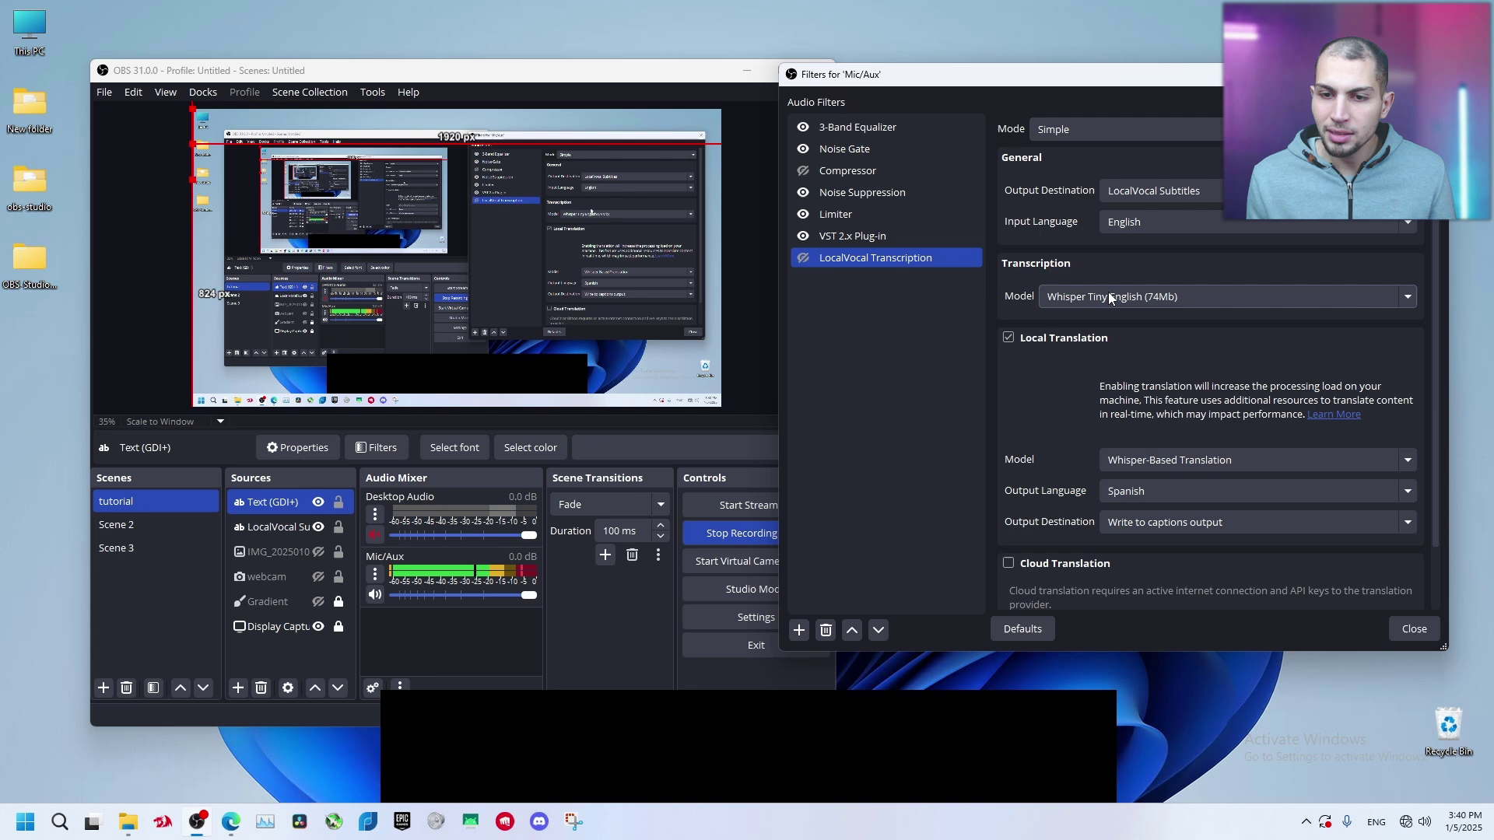
scroll(1214, 389, "down", 1)
Translate to Spanish with Whisper-Based Translation, sending output to the Text (GDI+) source.
left_click(1250, 446)
left_click(1249, 445)
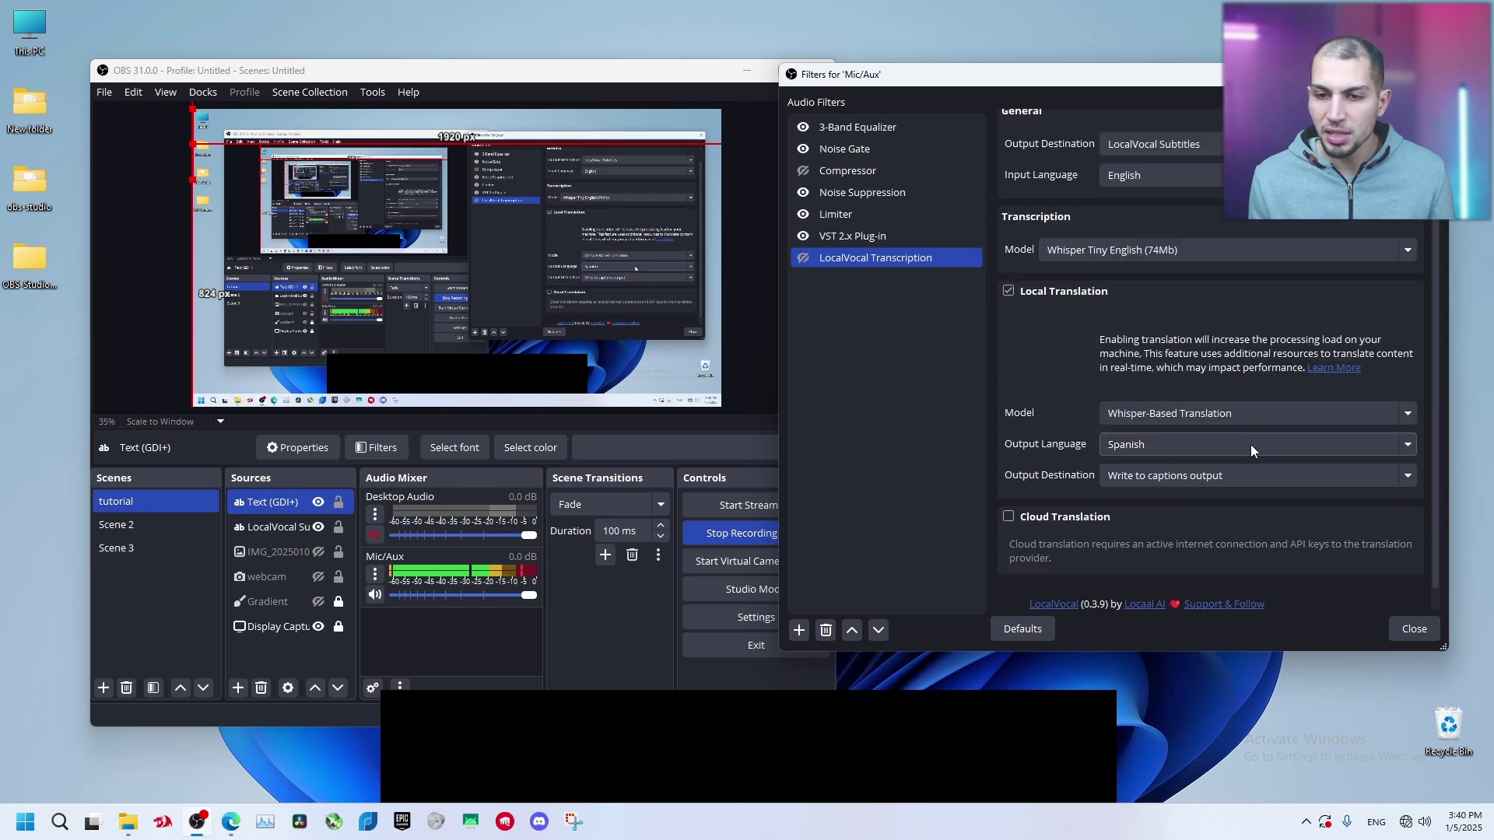
left_click(1204, 415)
left_click(1198, 435)
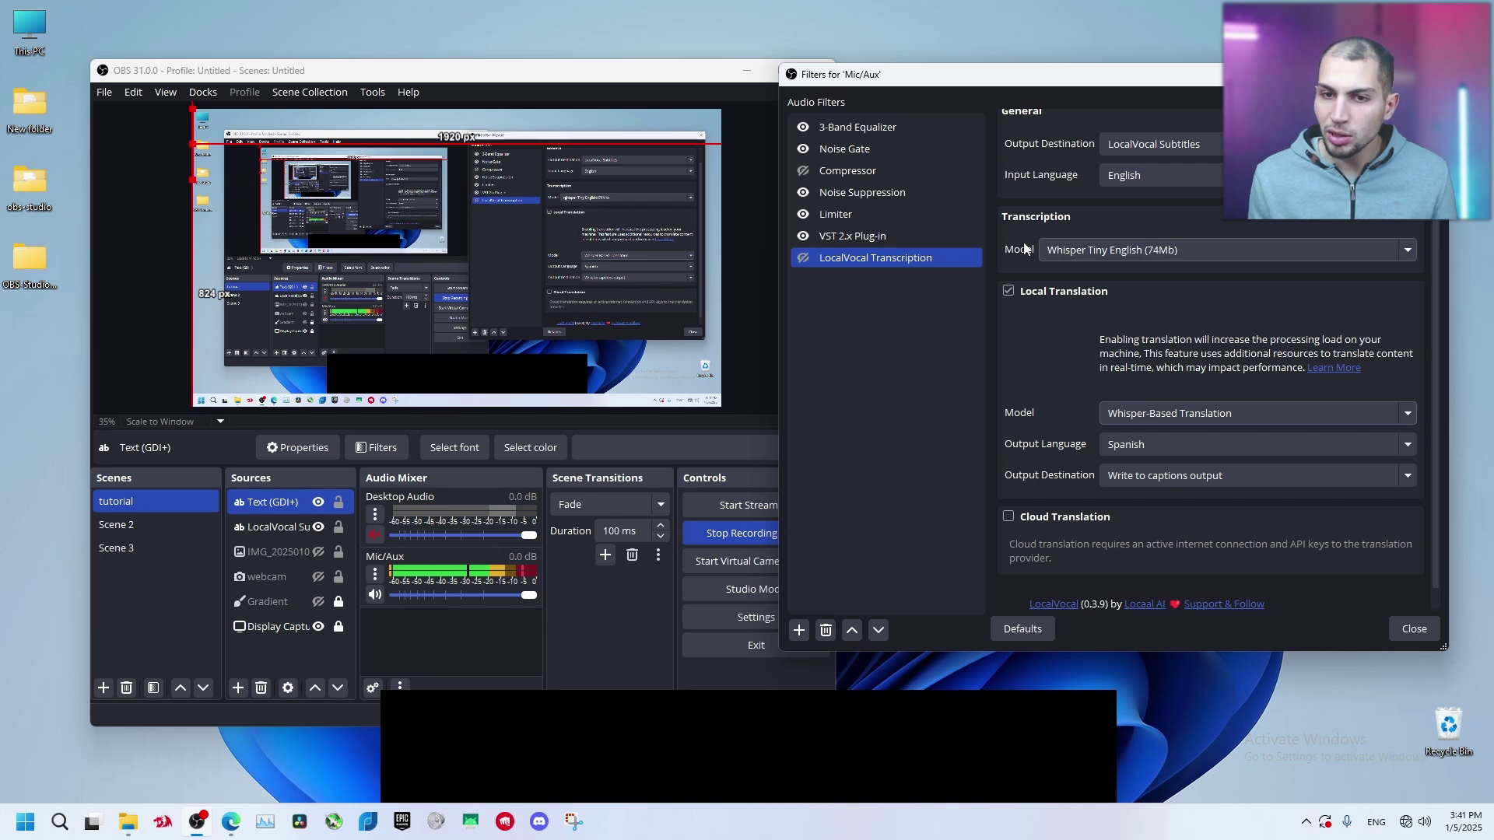
left_click(1213, 476)
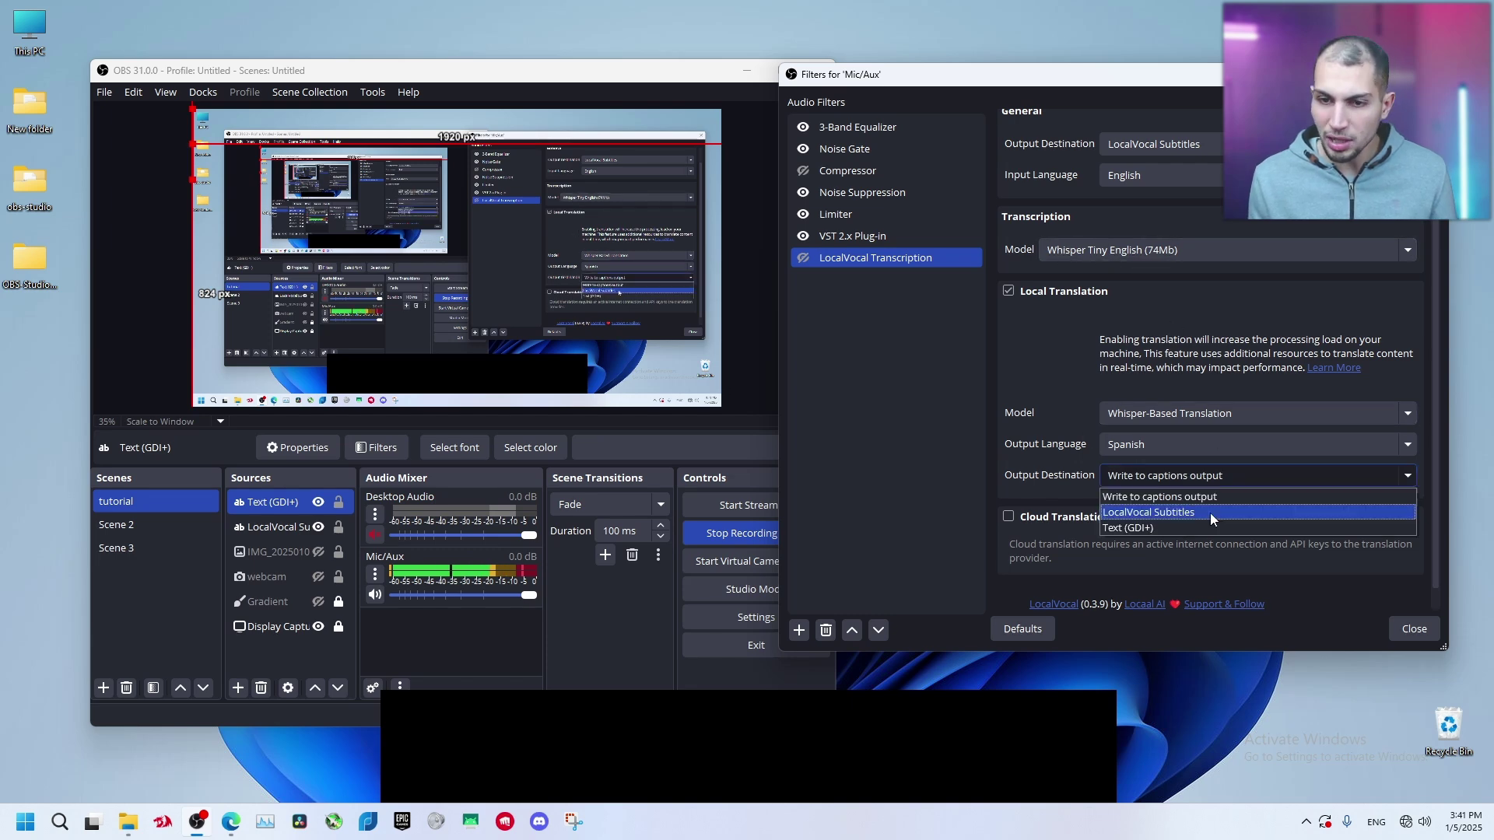
left_click(1151, 531)
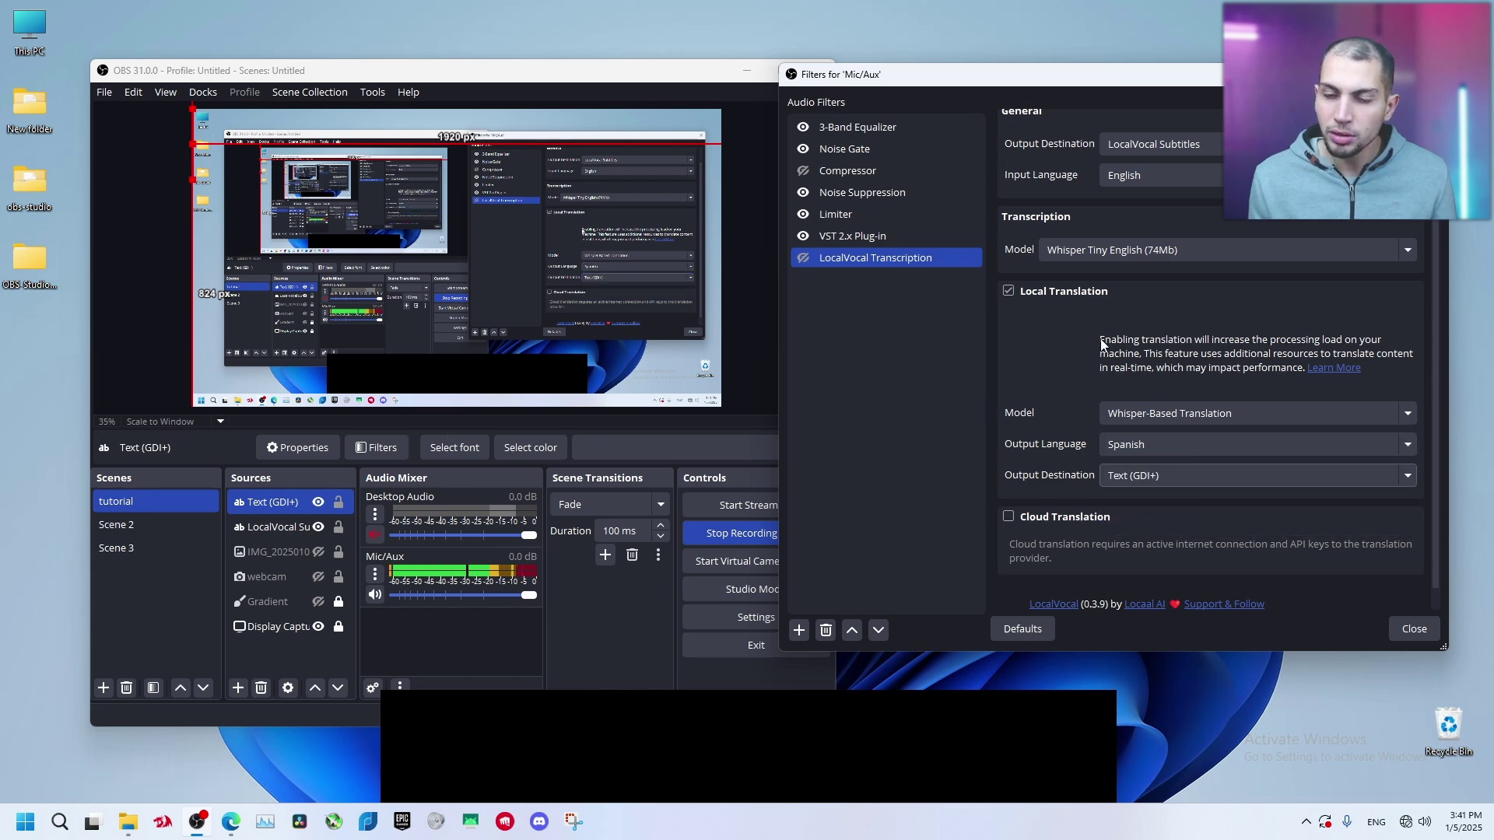
left_click(1152, 413)
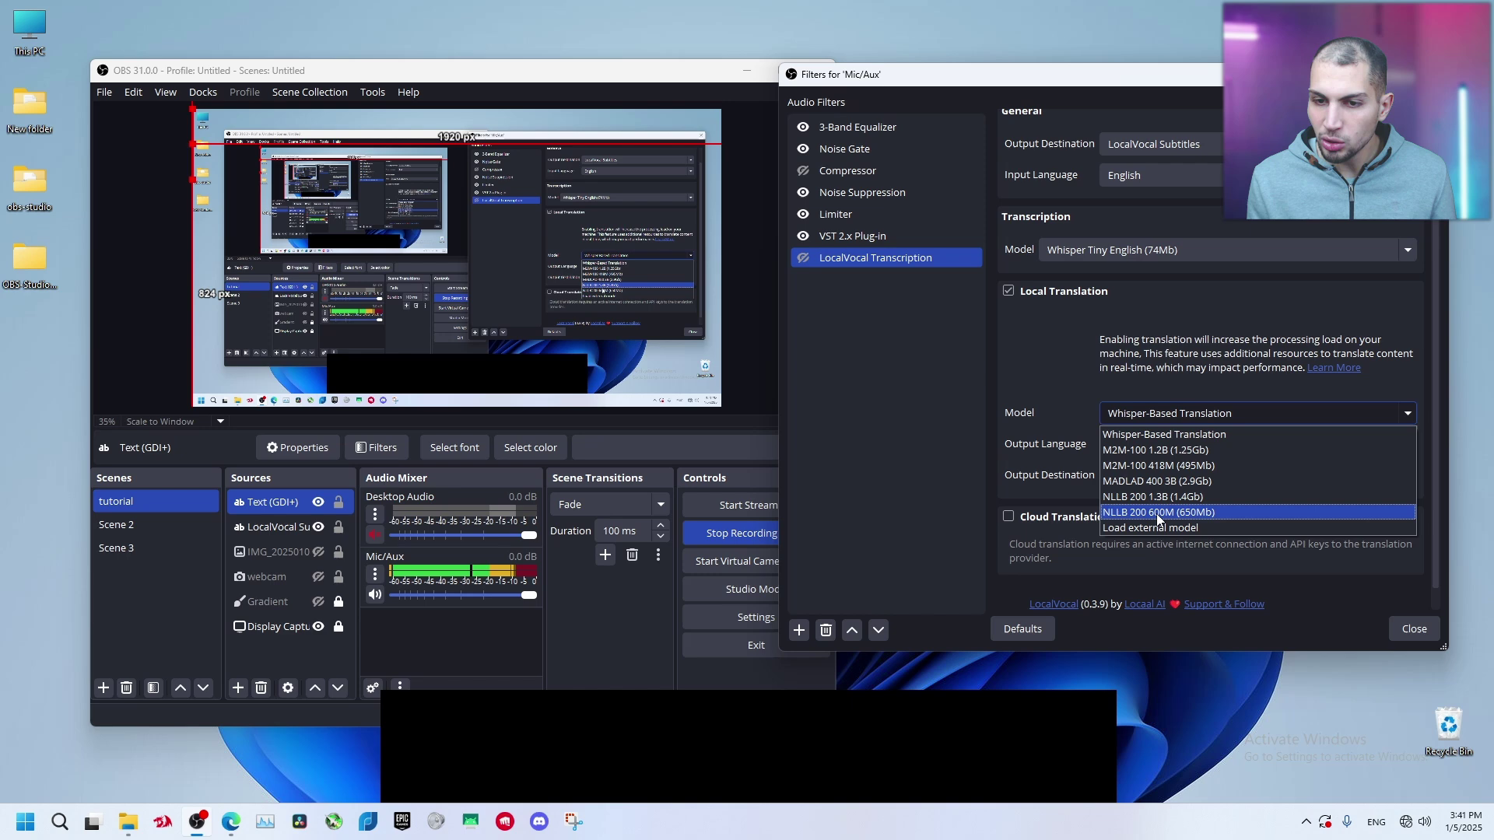
left_click(1182, 434)
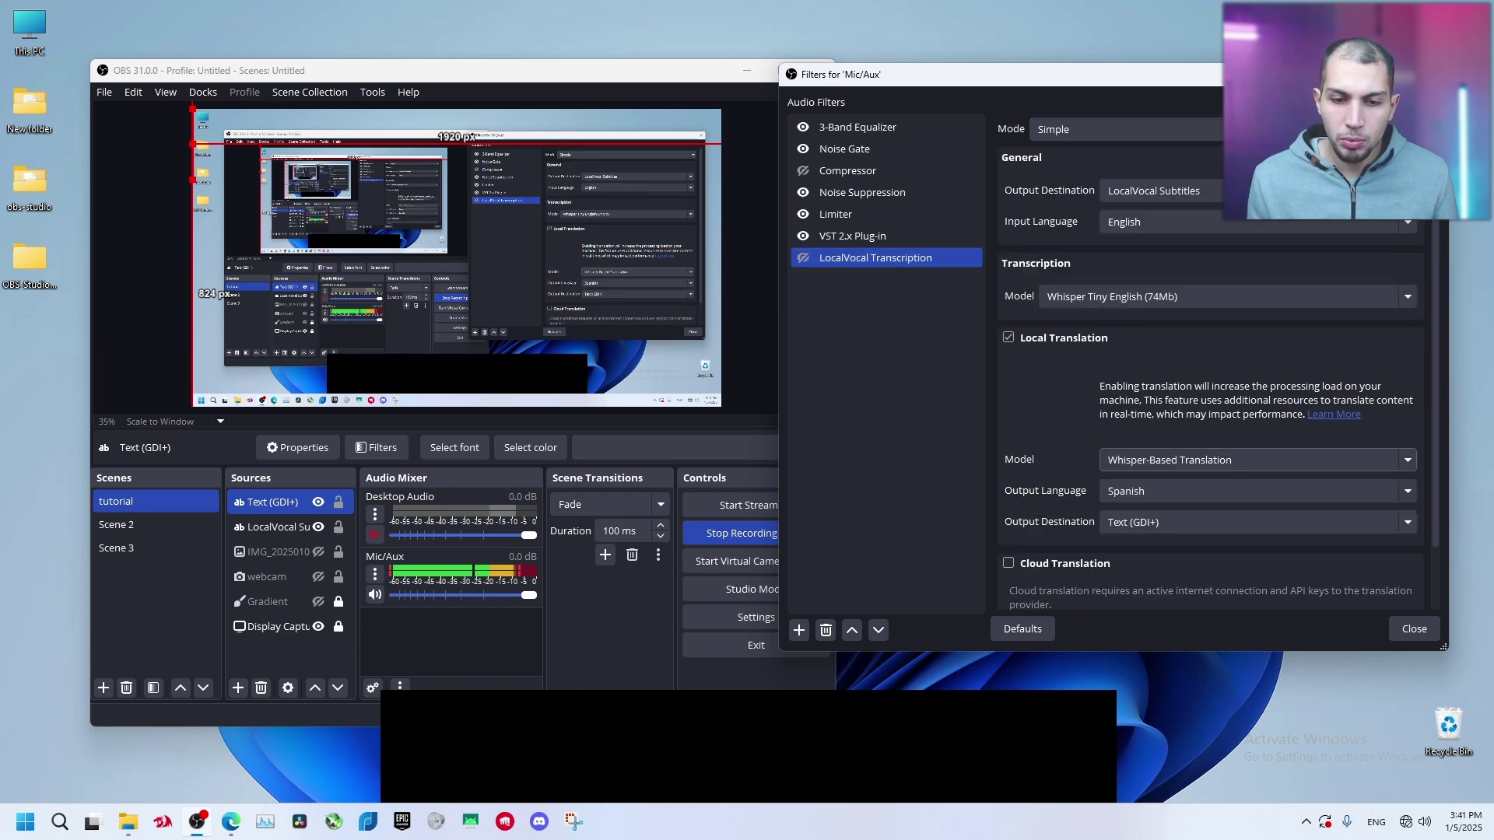
Enable the LocalVocal Transcription filter and close the Filters dialog.
left_click(804, 258)
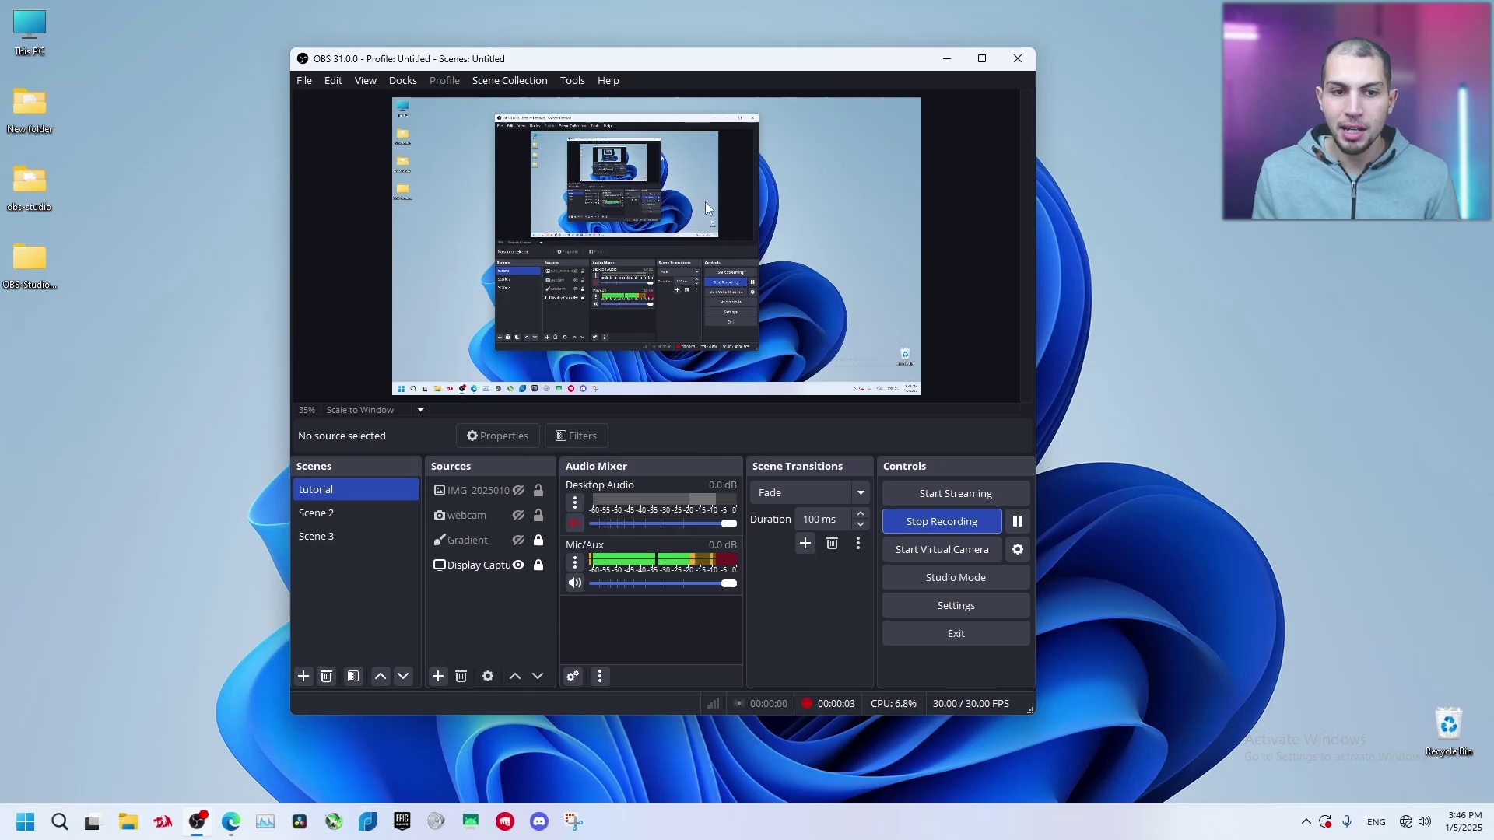
left_click(529, 548)
left_click(539, 566)
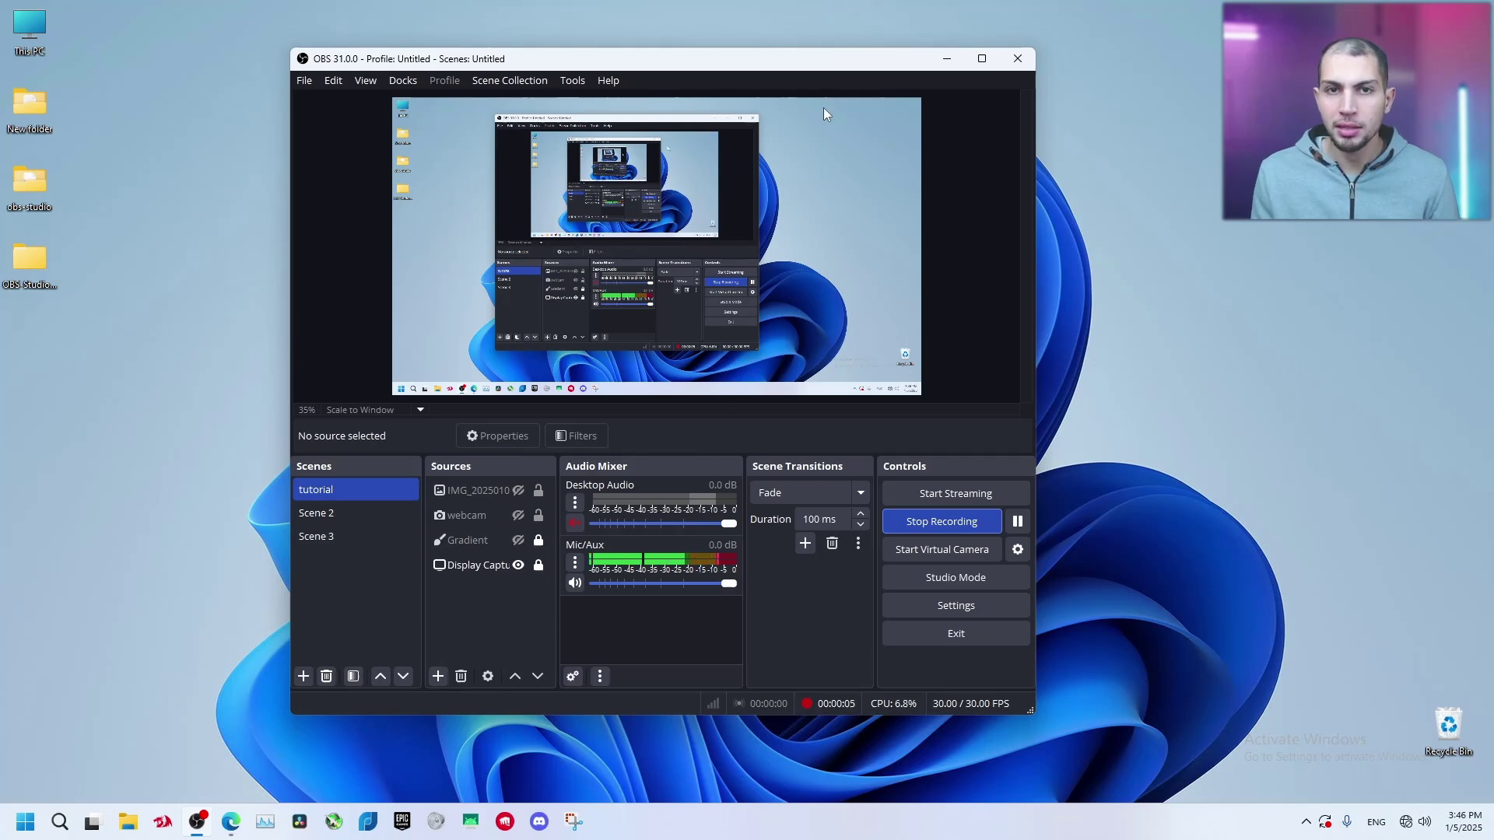
Add a default-named LocalVocal Transcription filter to Mic/Aux, then close the filters window.
left_click(575, 562)
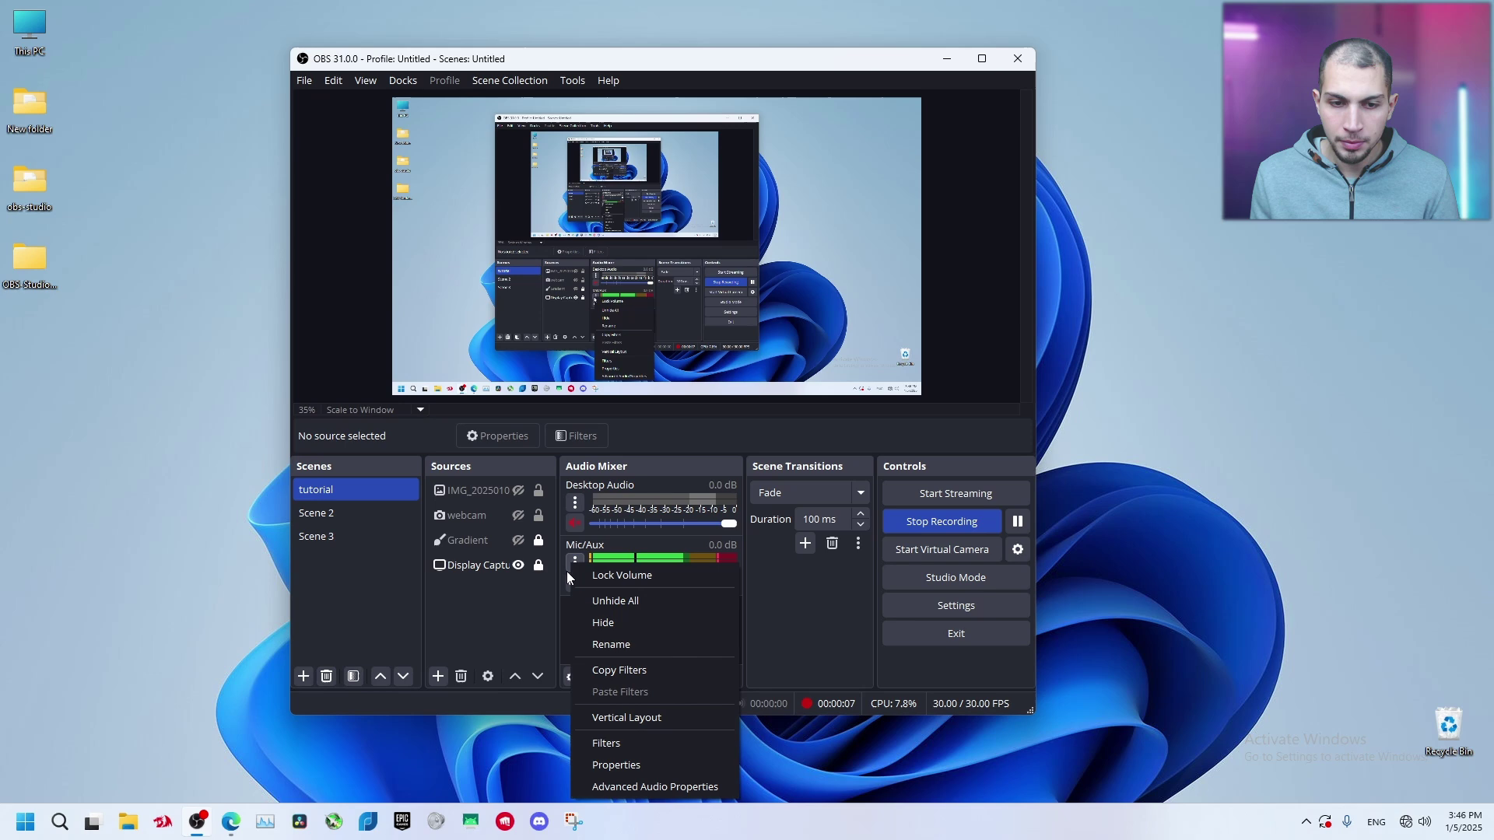
left_click(651, 744)
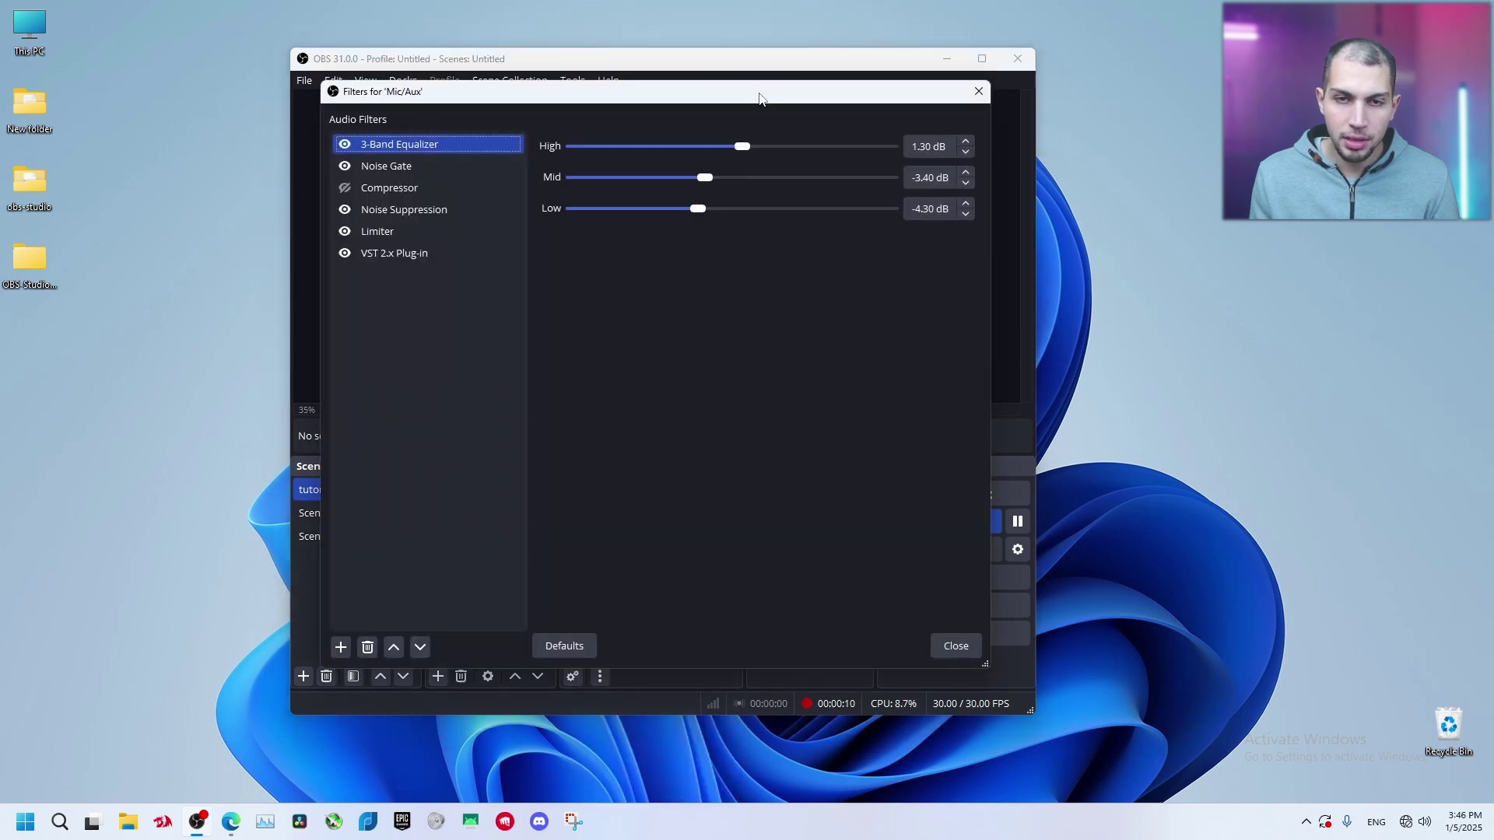
left_click_drag(760, 98, 1346, 76)
left_click(926, 625)
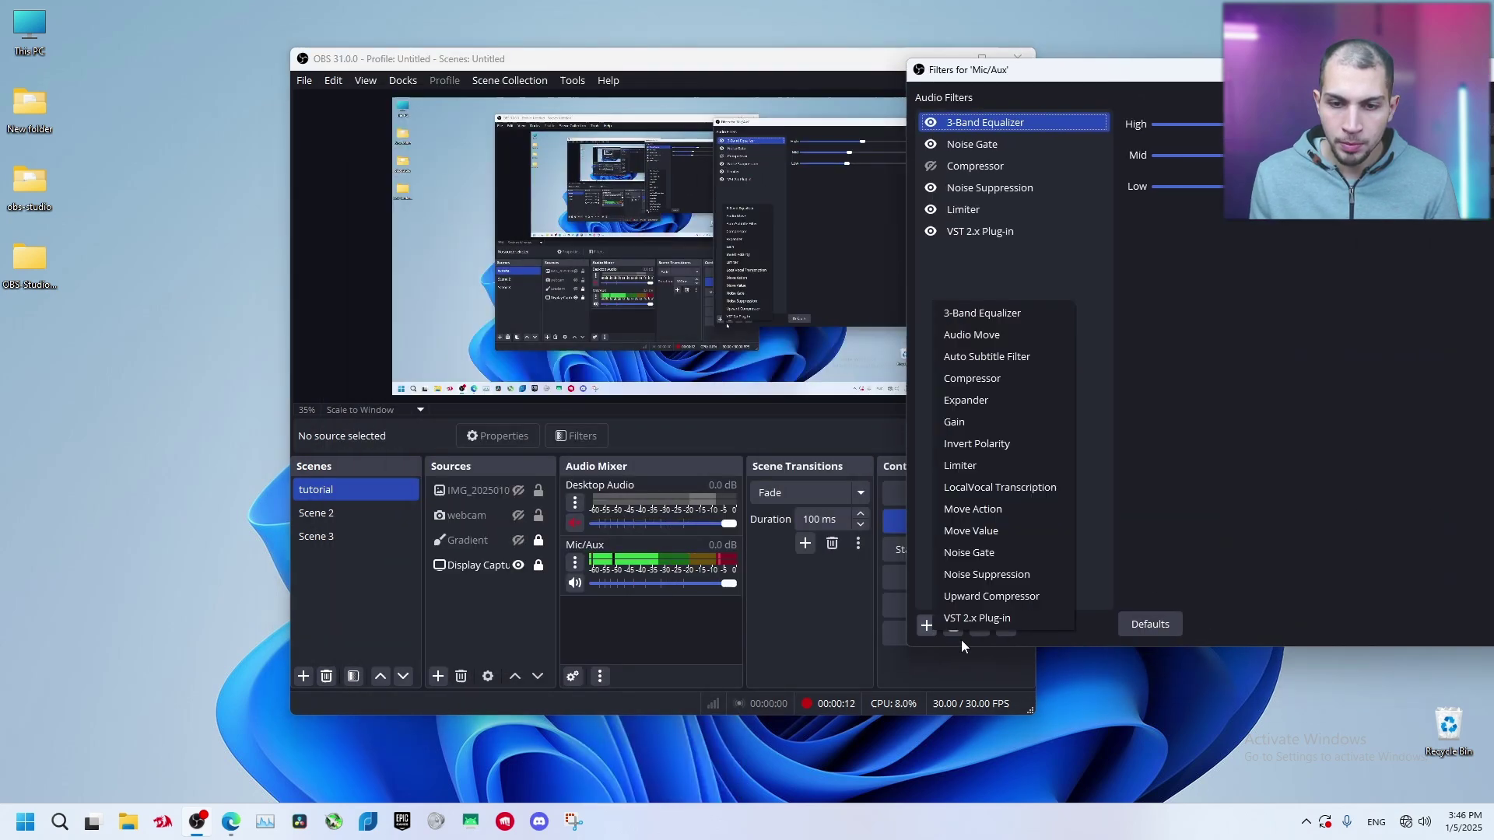
left_click(1024, 488)
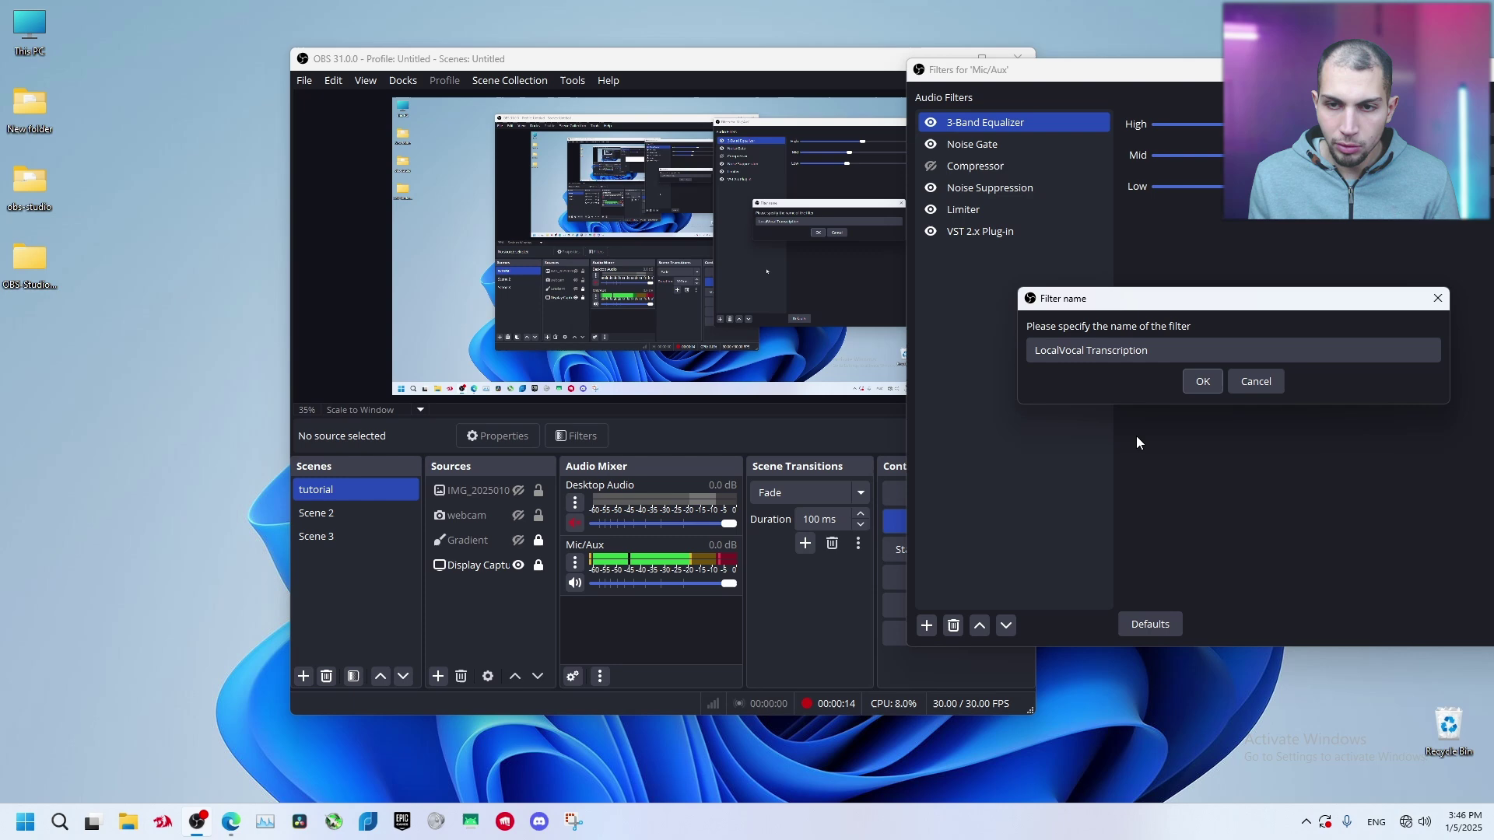
left_click(1208, 381)
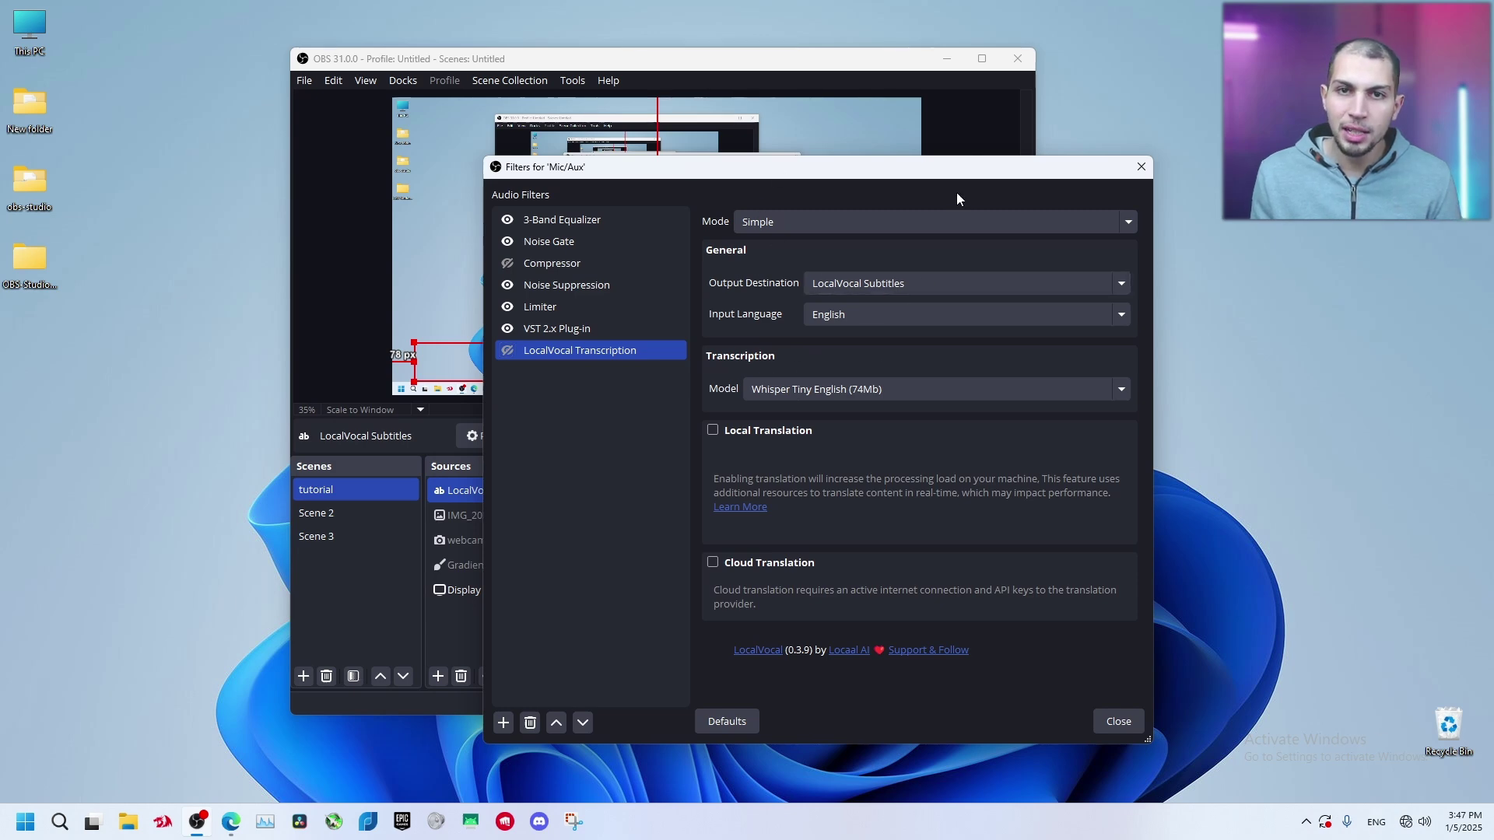
left_click_drag(884, 173, 1165, 142)
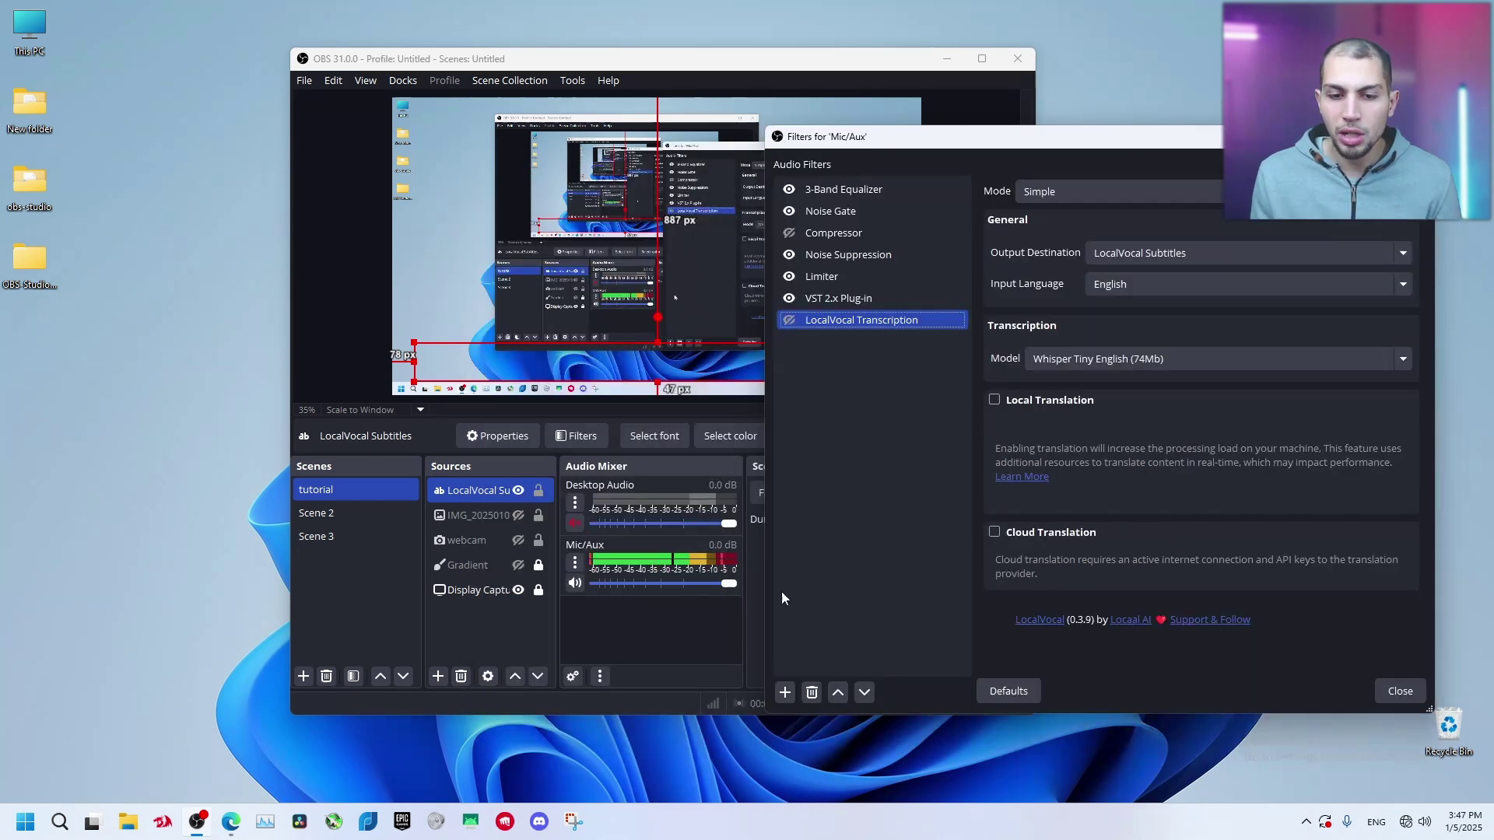
left_click_drag(994, 138, 1213, 103)
key("Escape")
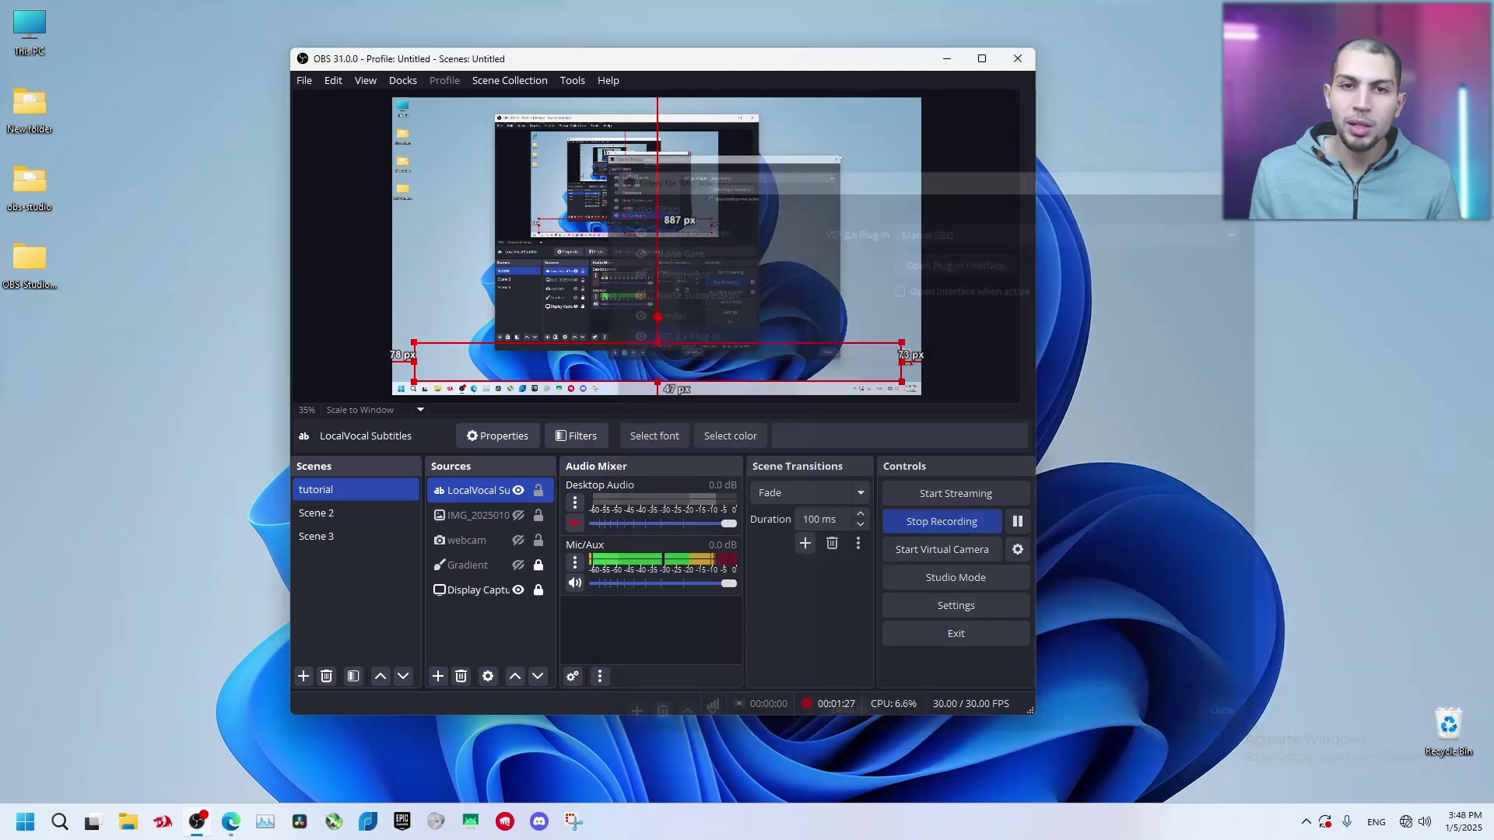